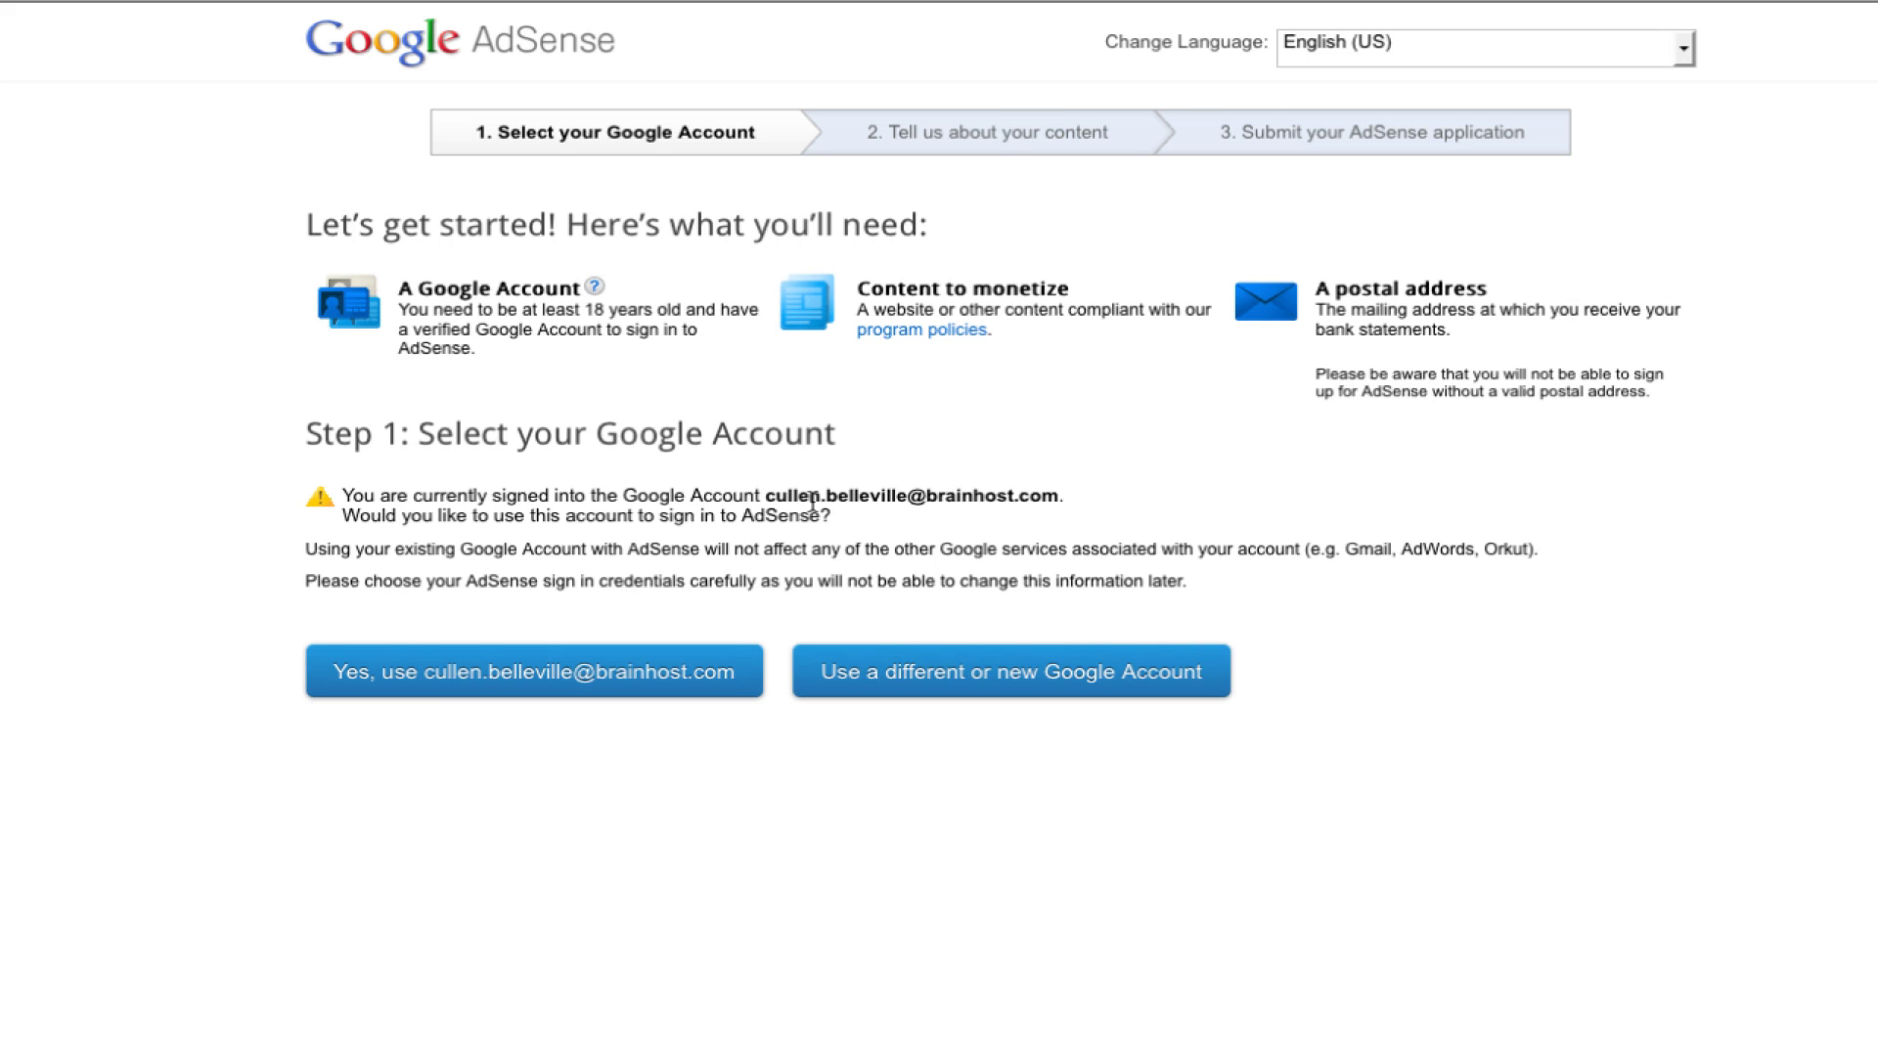
Step: Use the signed-in account, enter cullenbelleville.com as the site, choose English, and accept the policies
click(662, 685)
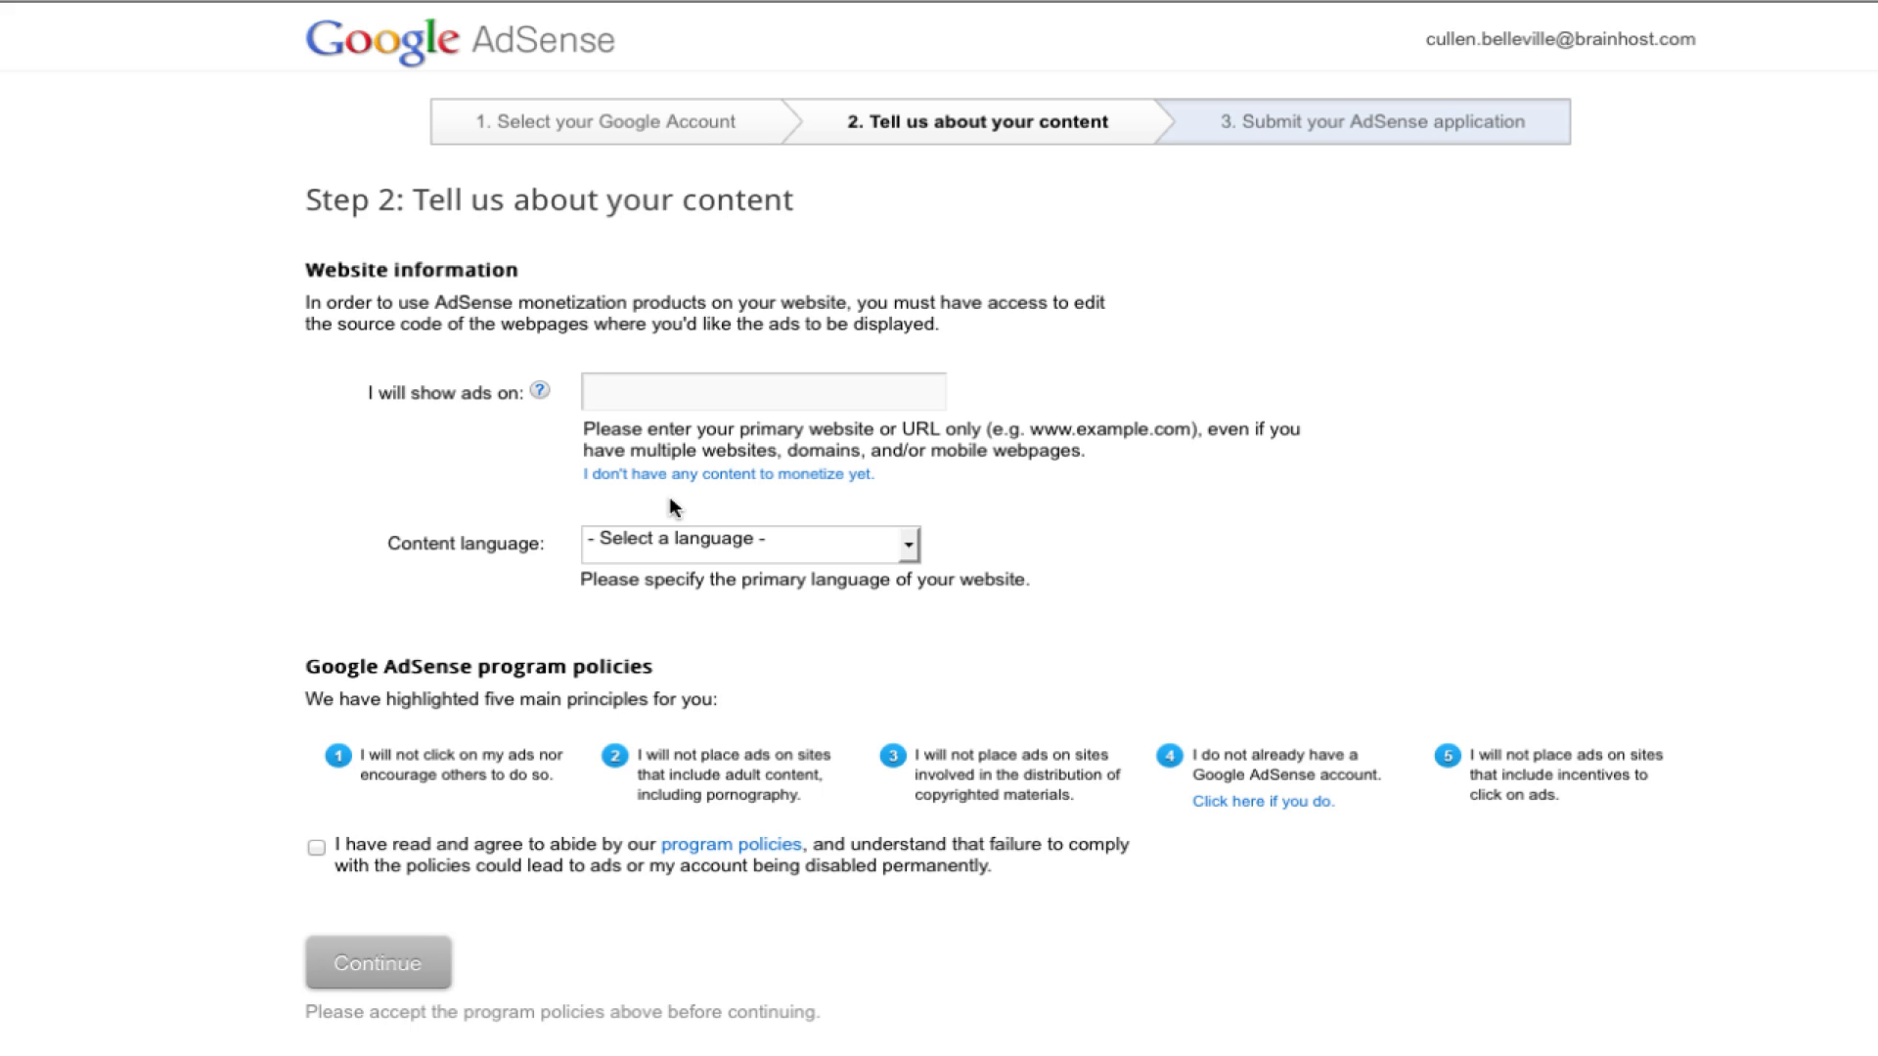
click(723, 394)
text(cullenbelleville.co)
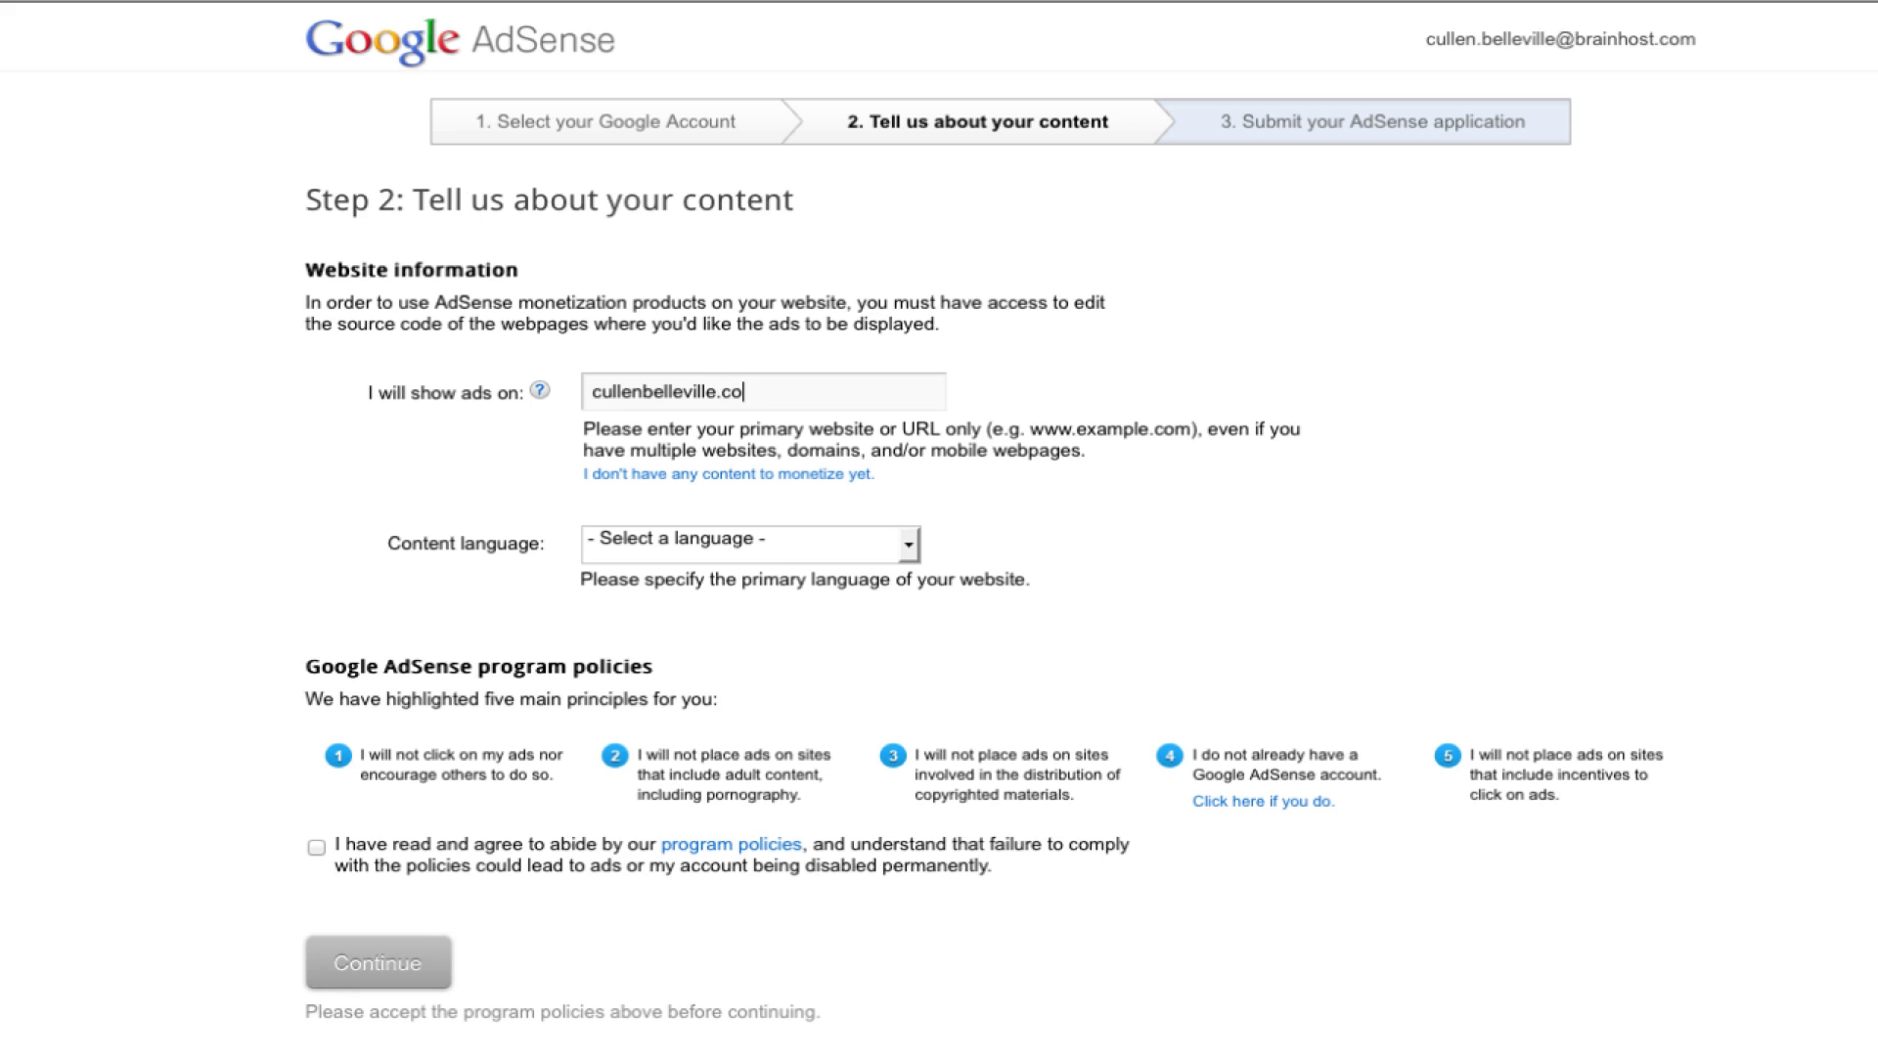
text(m)
click(906, 544)
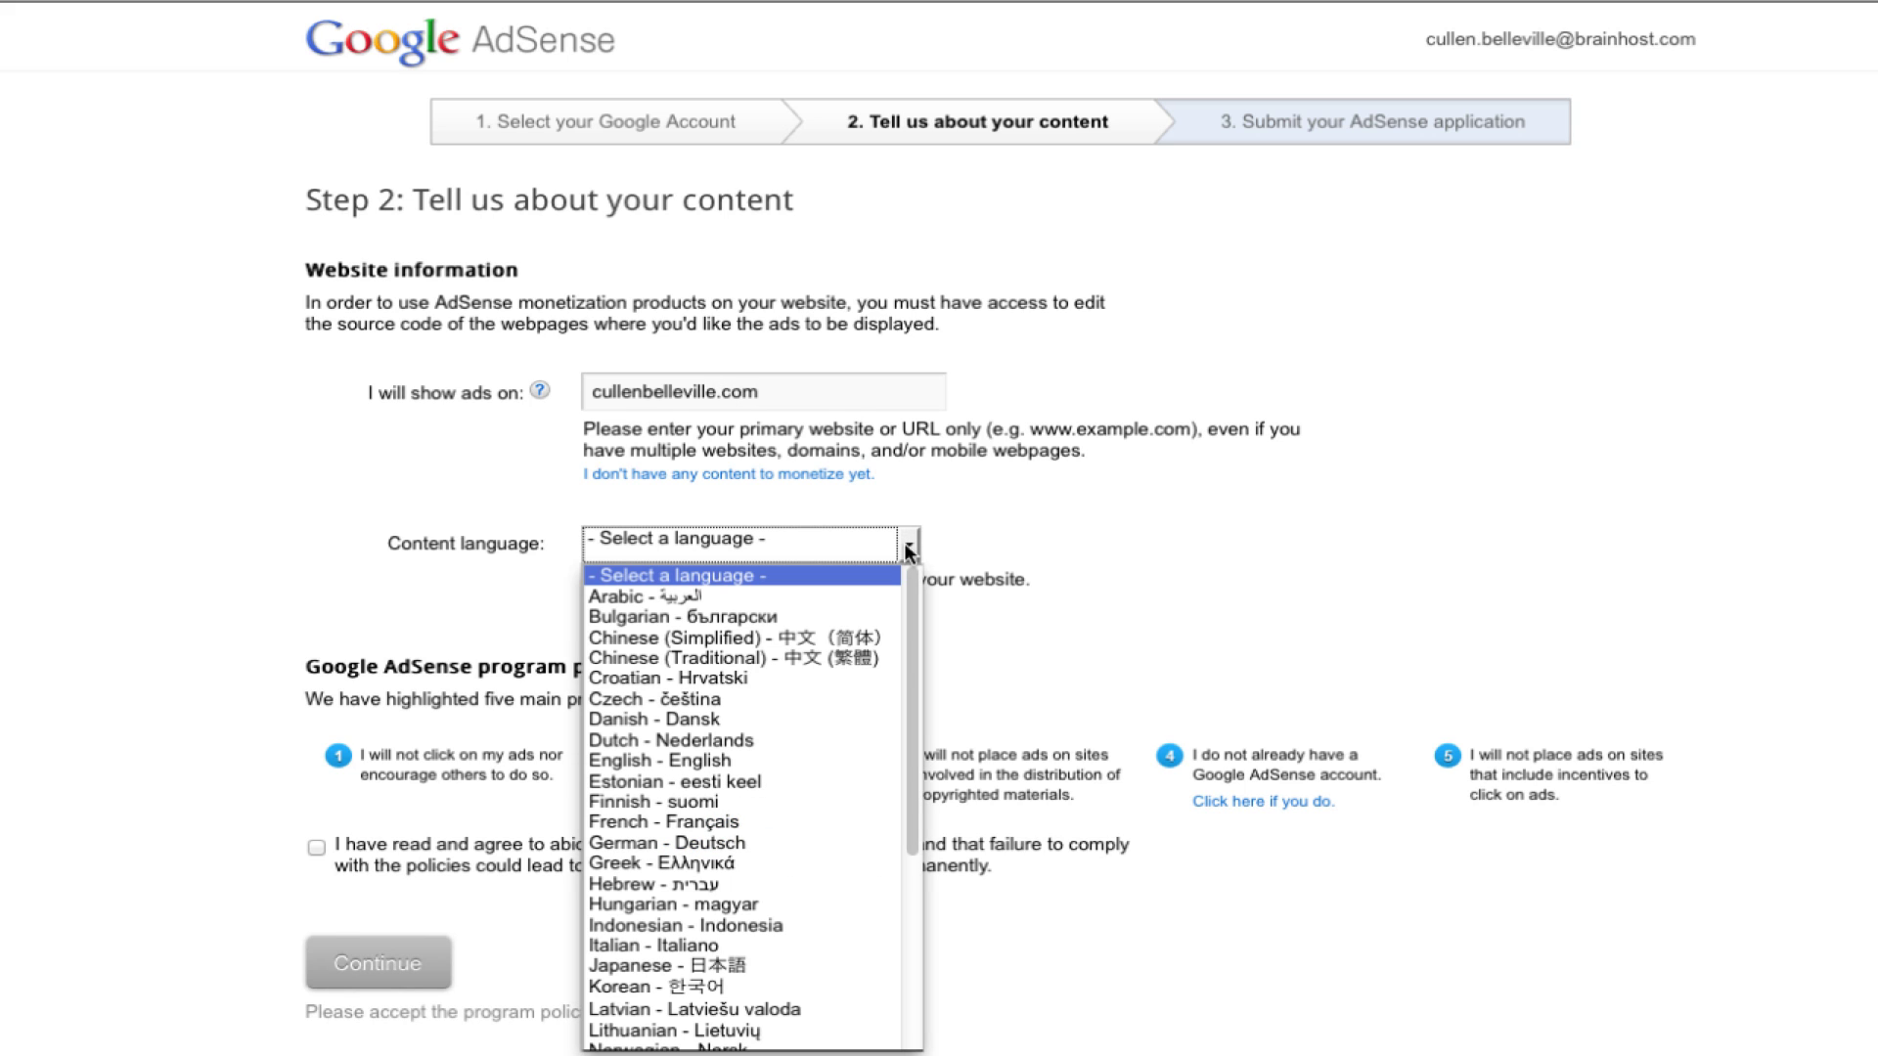
key(e)
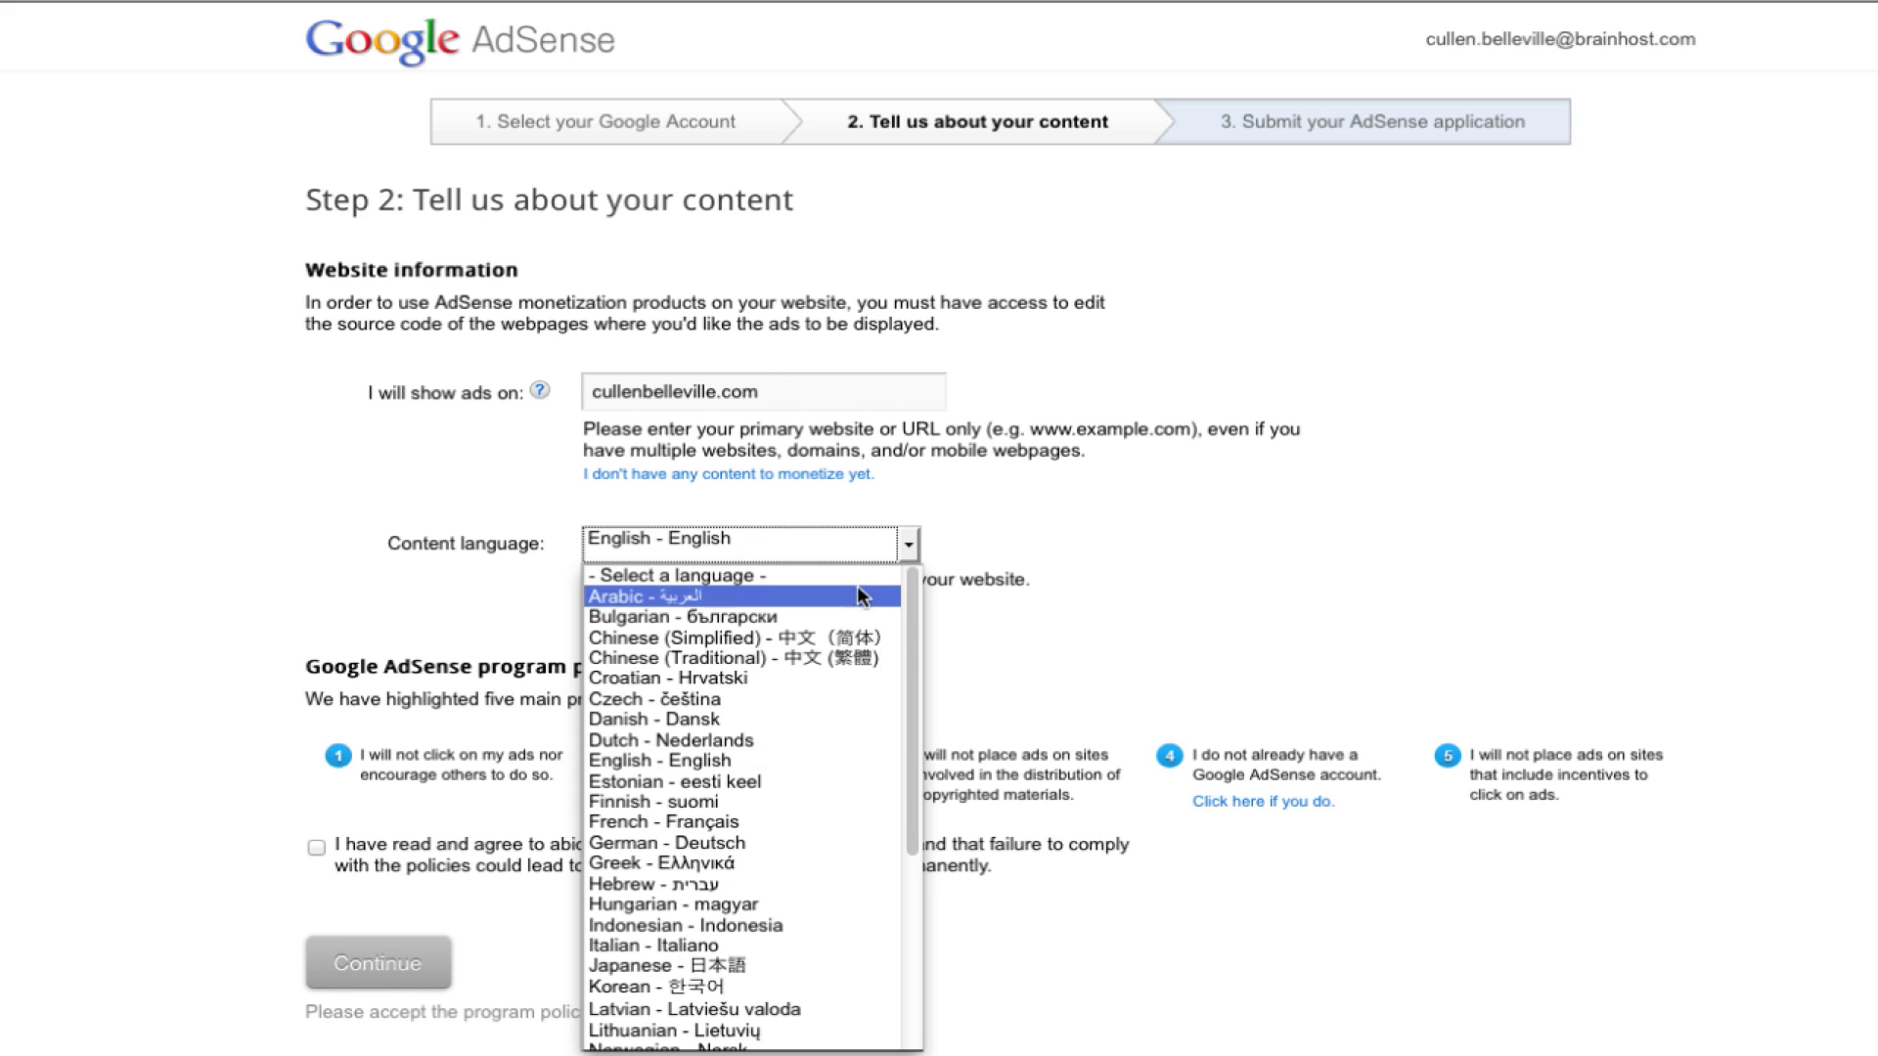
click(808, 765)
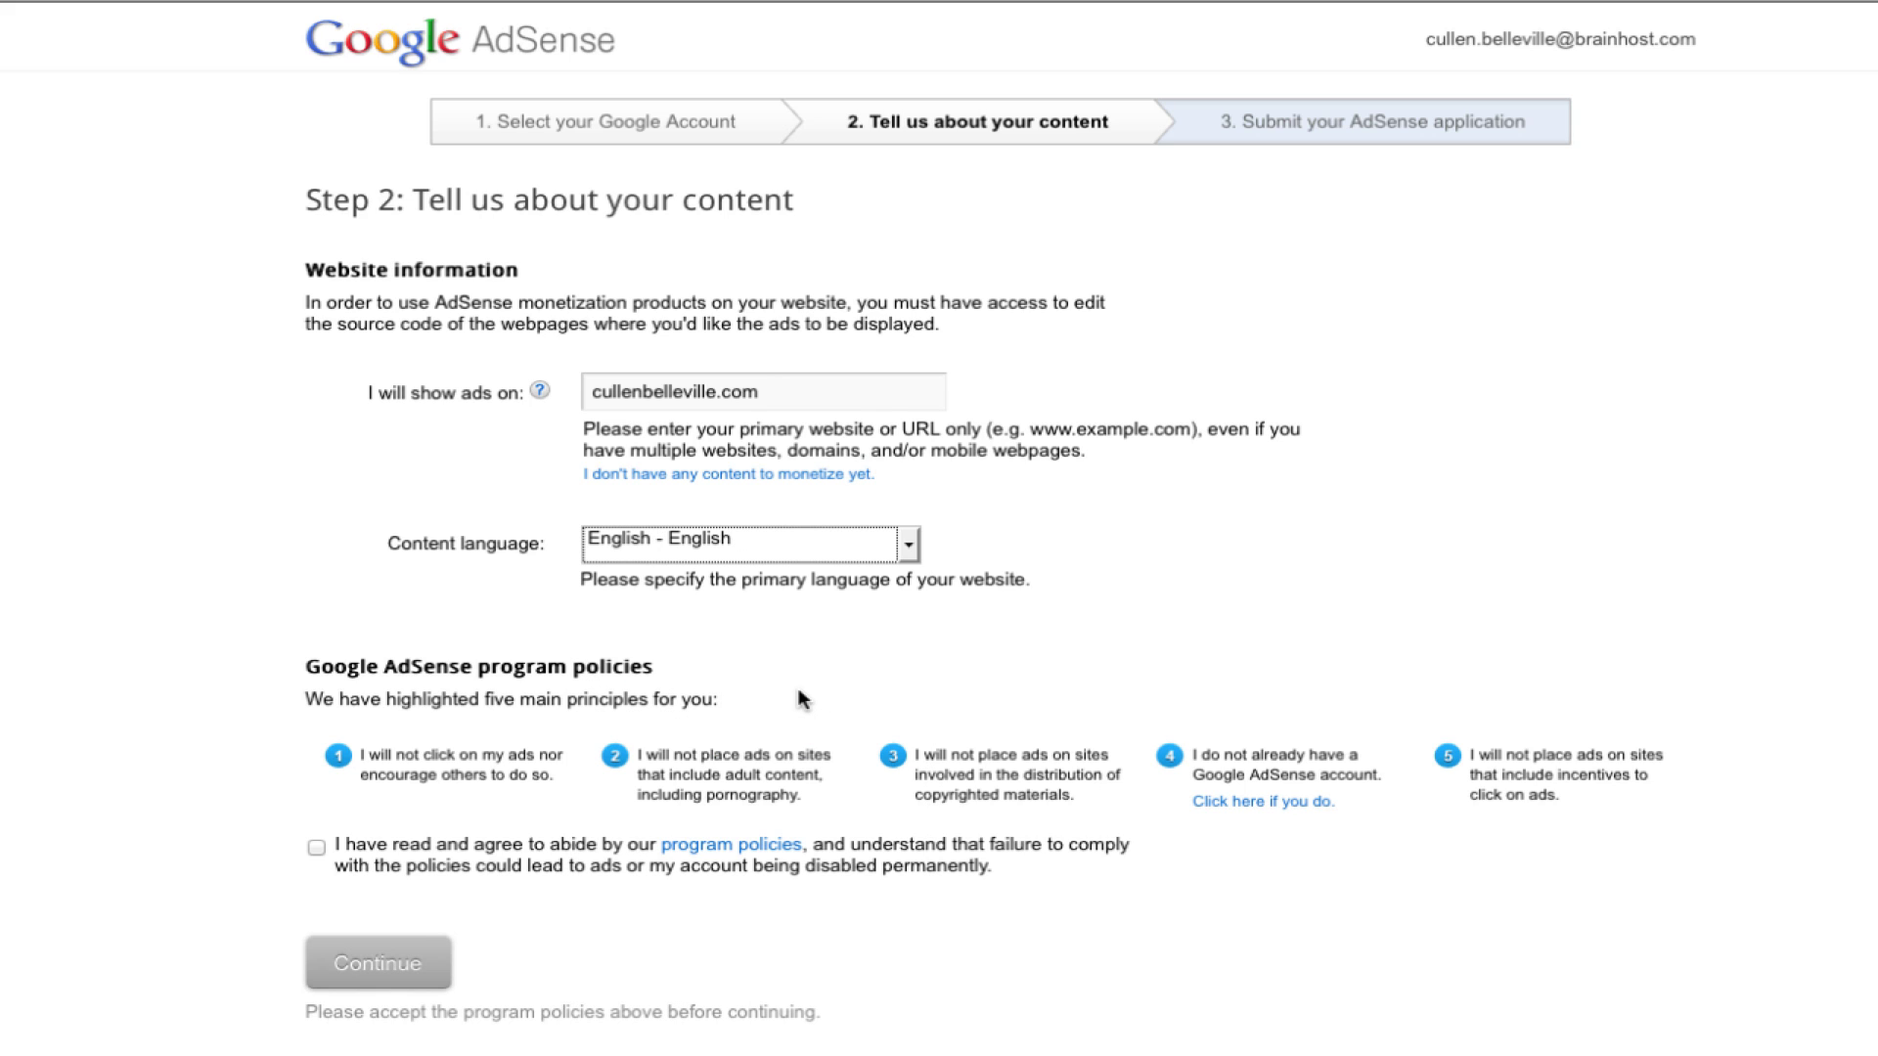
click(315, 847)
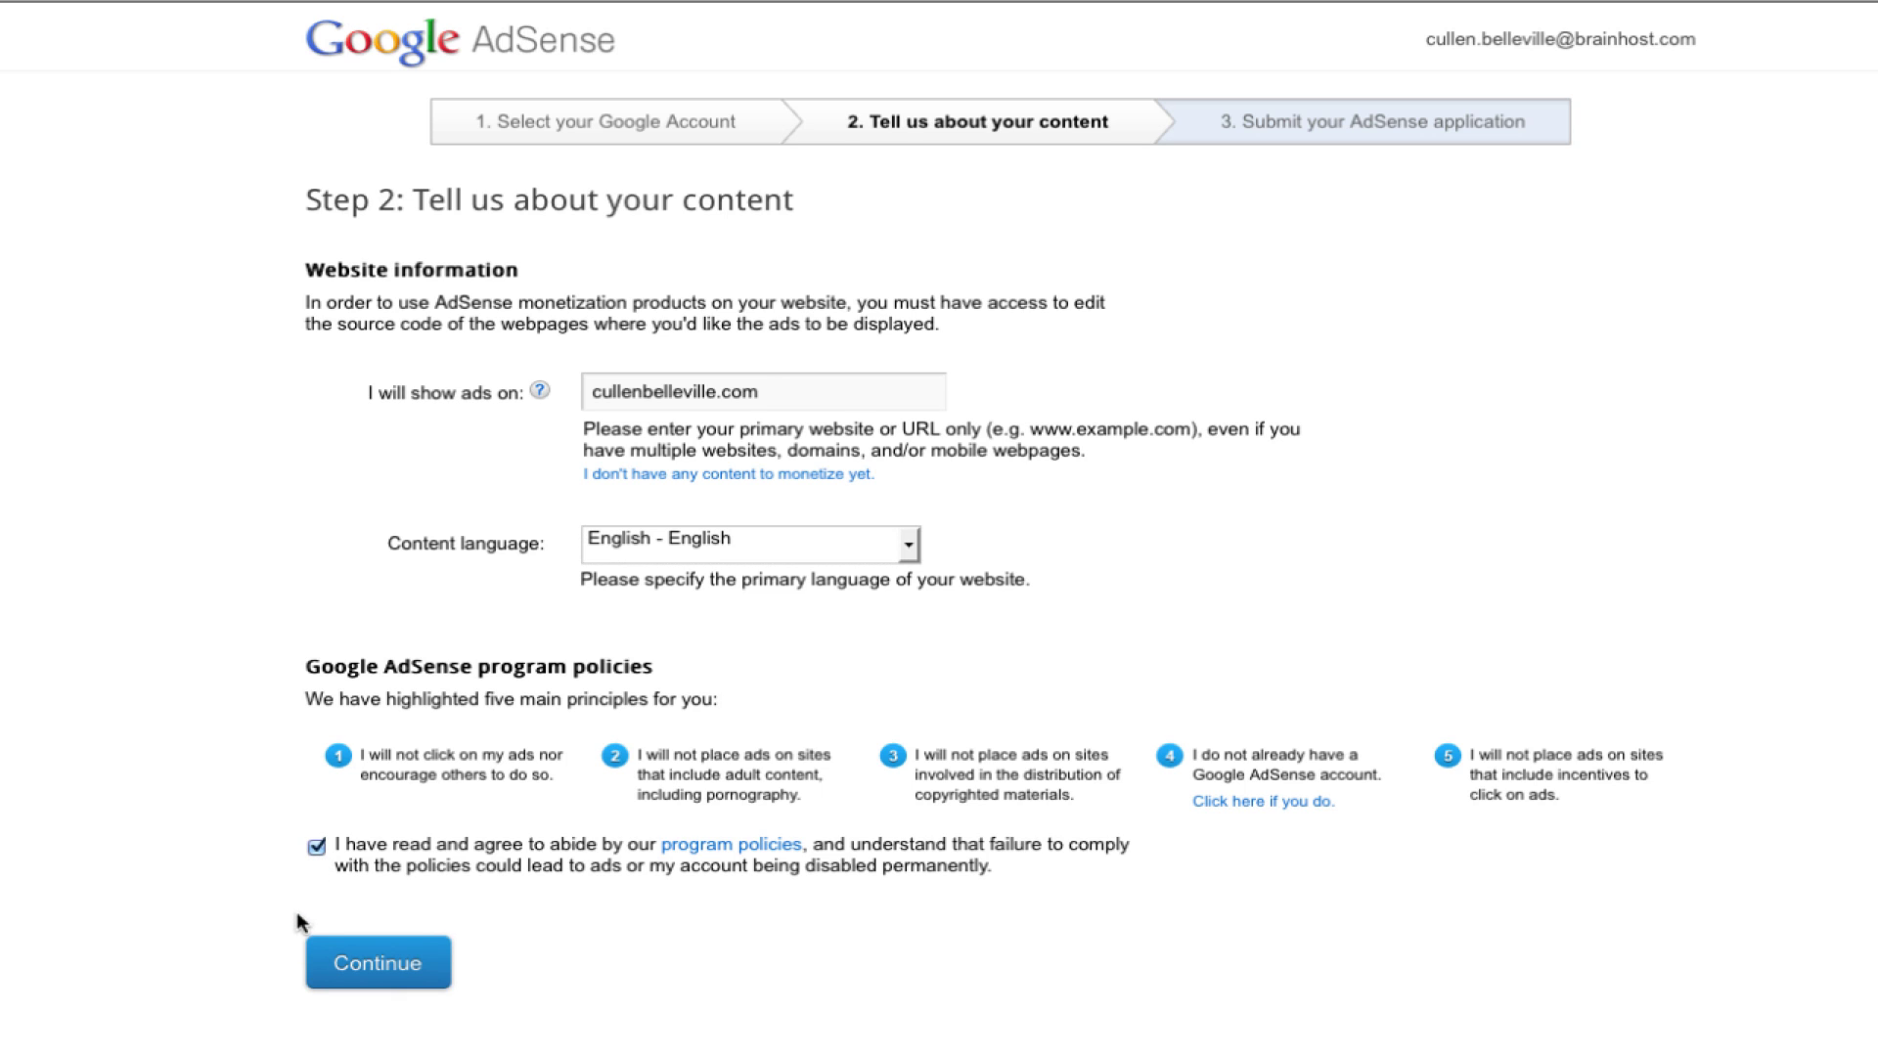
Step: Continue to the submission step and set the country to United States
click(364, 966)
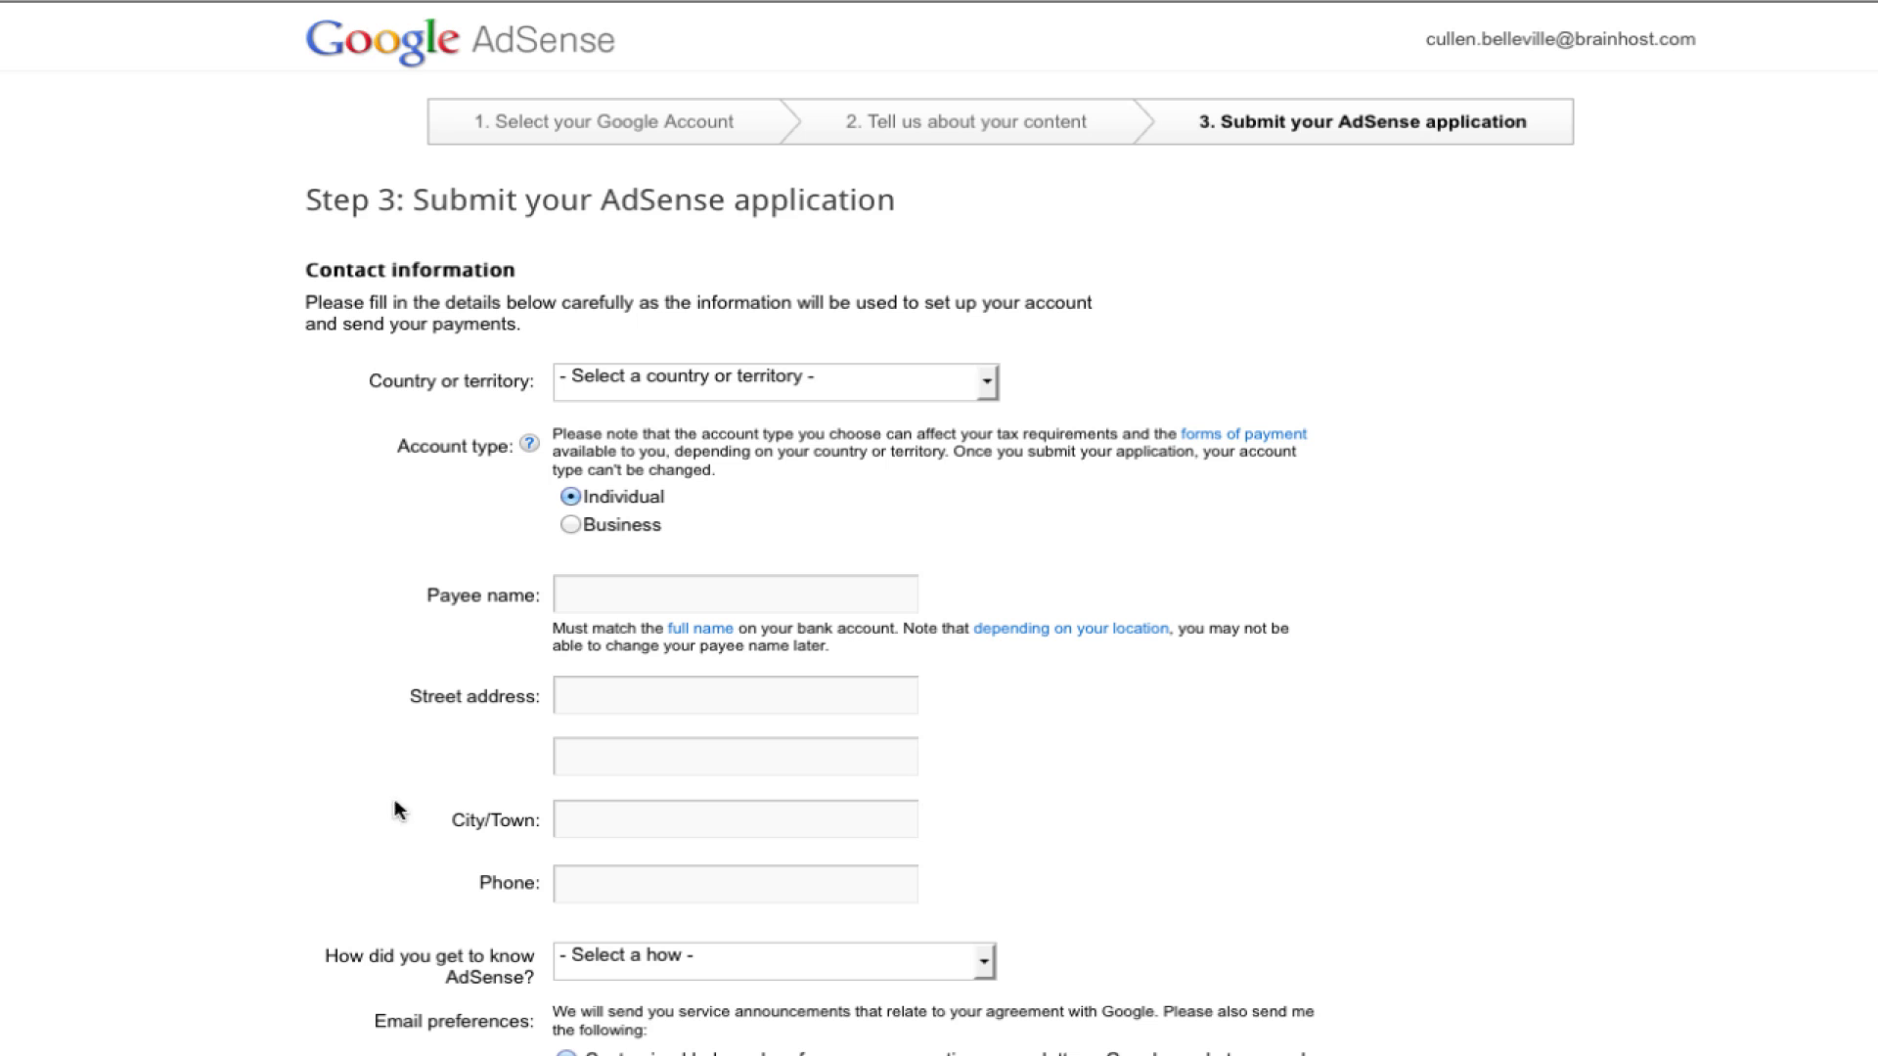
click(986, 384)
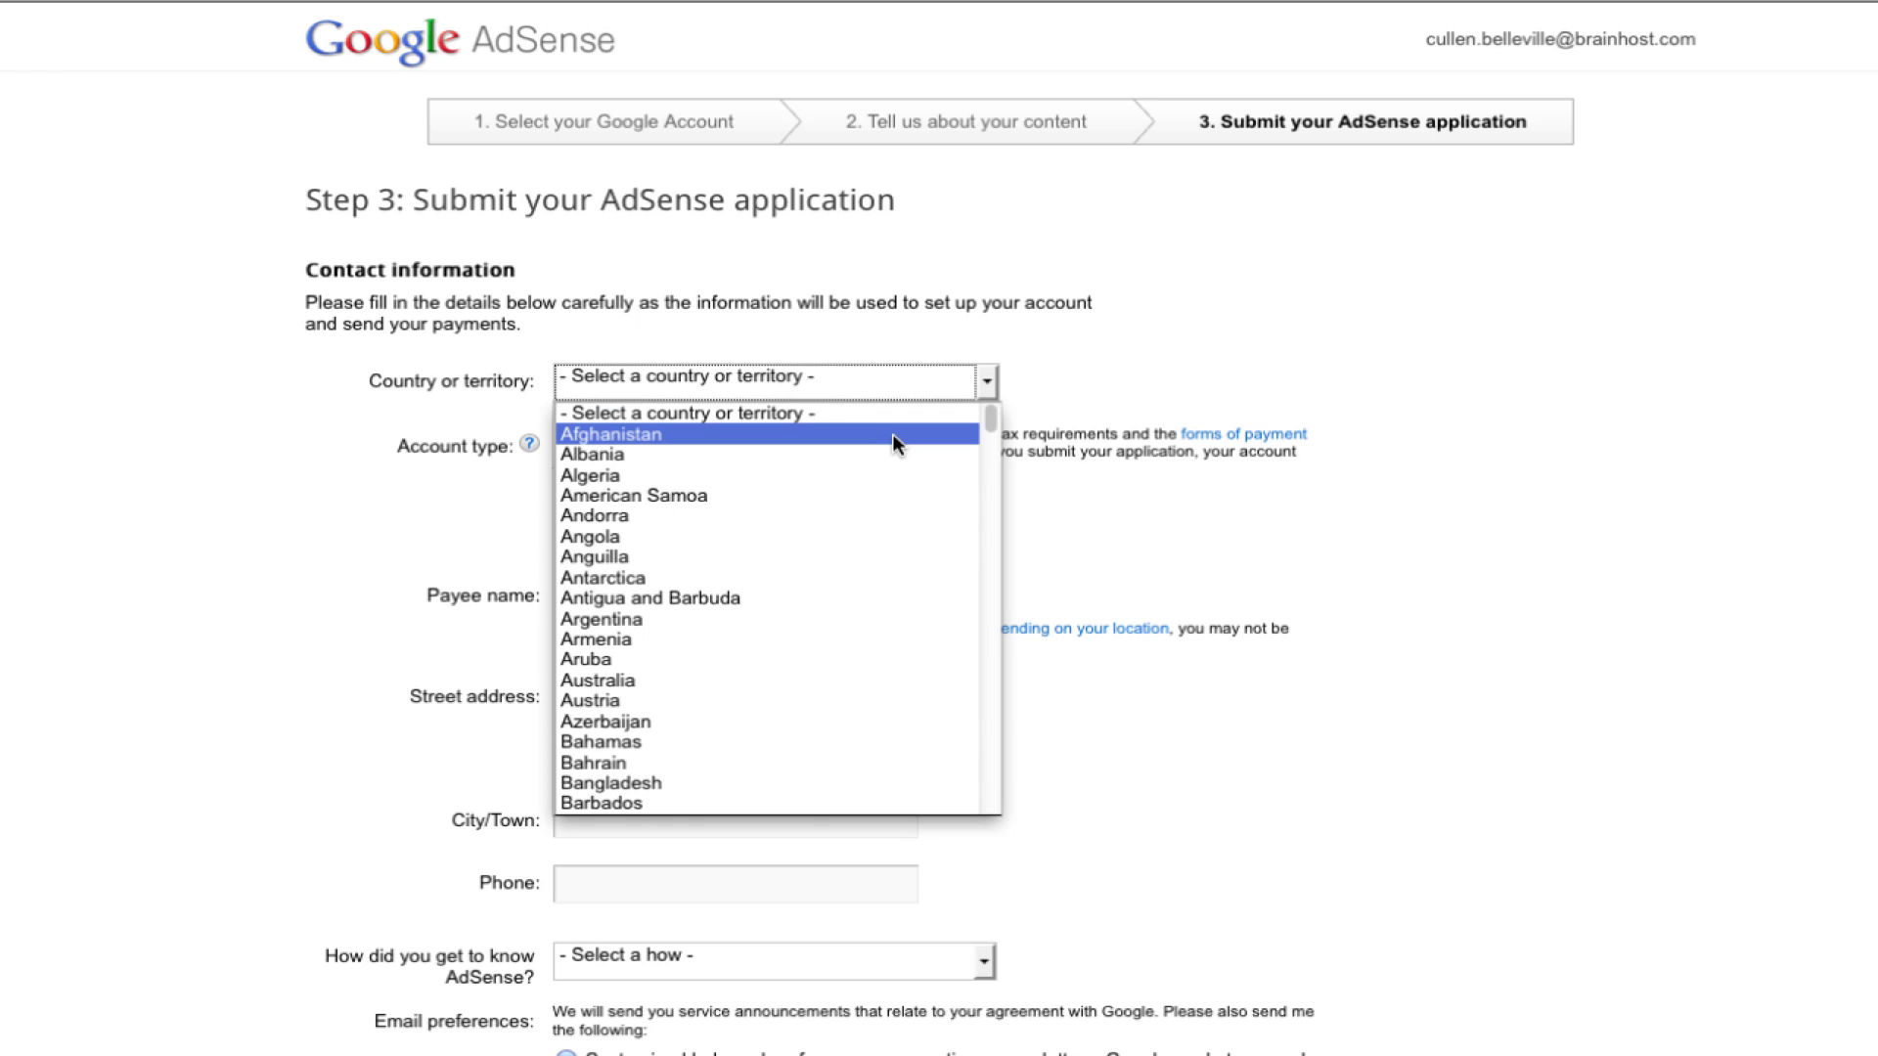
key(u)
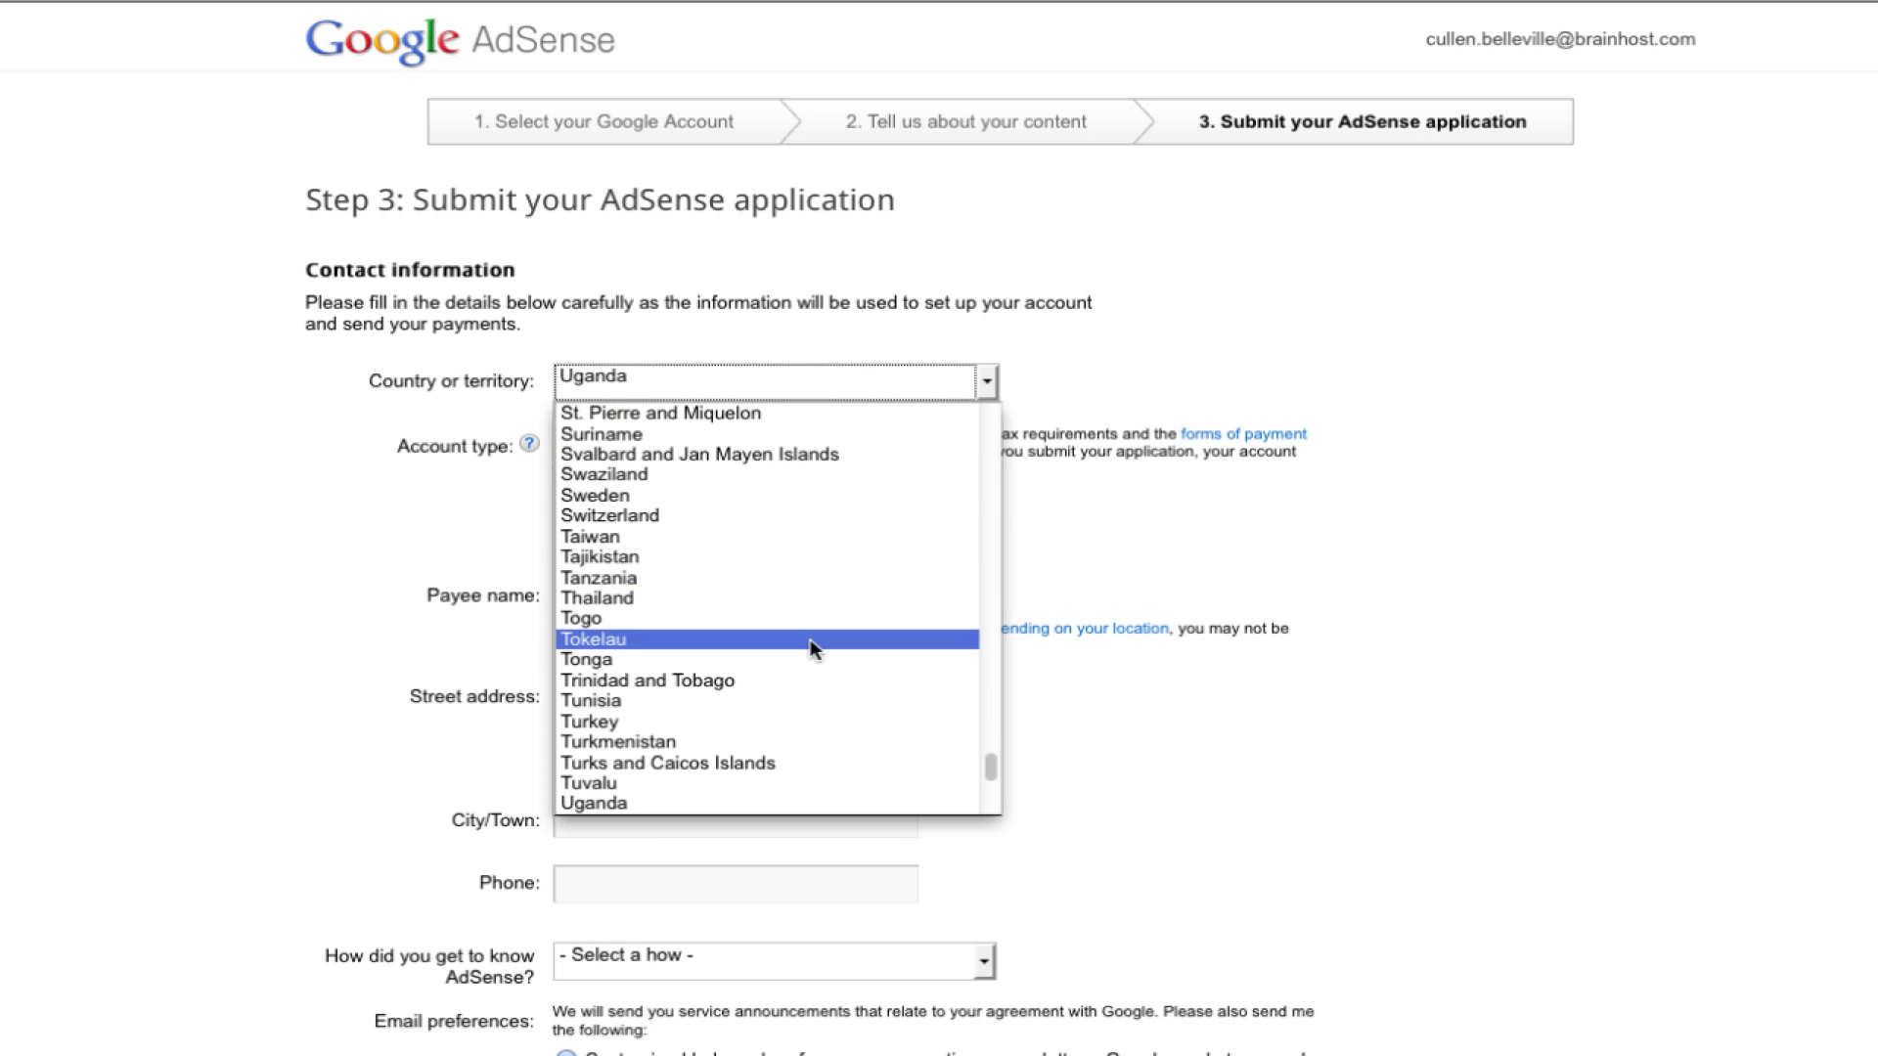
scroll(800, 679, down, 2)
click(742, 778)
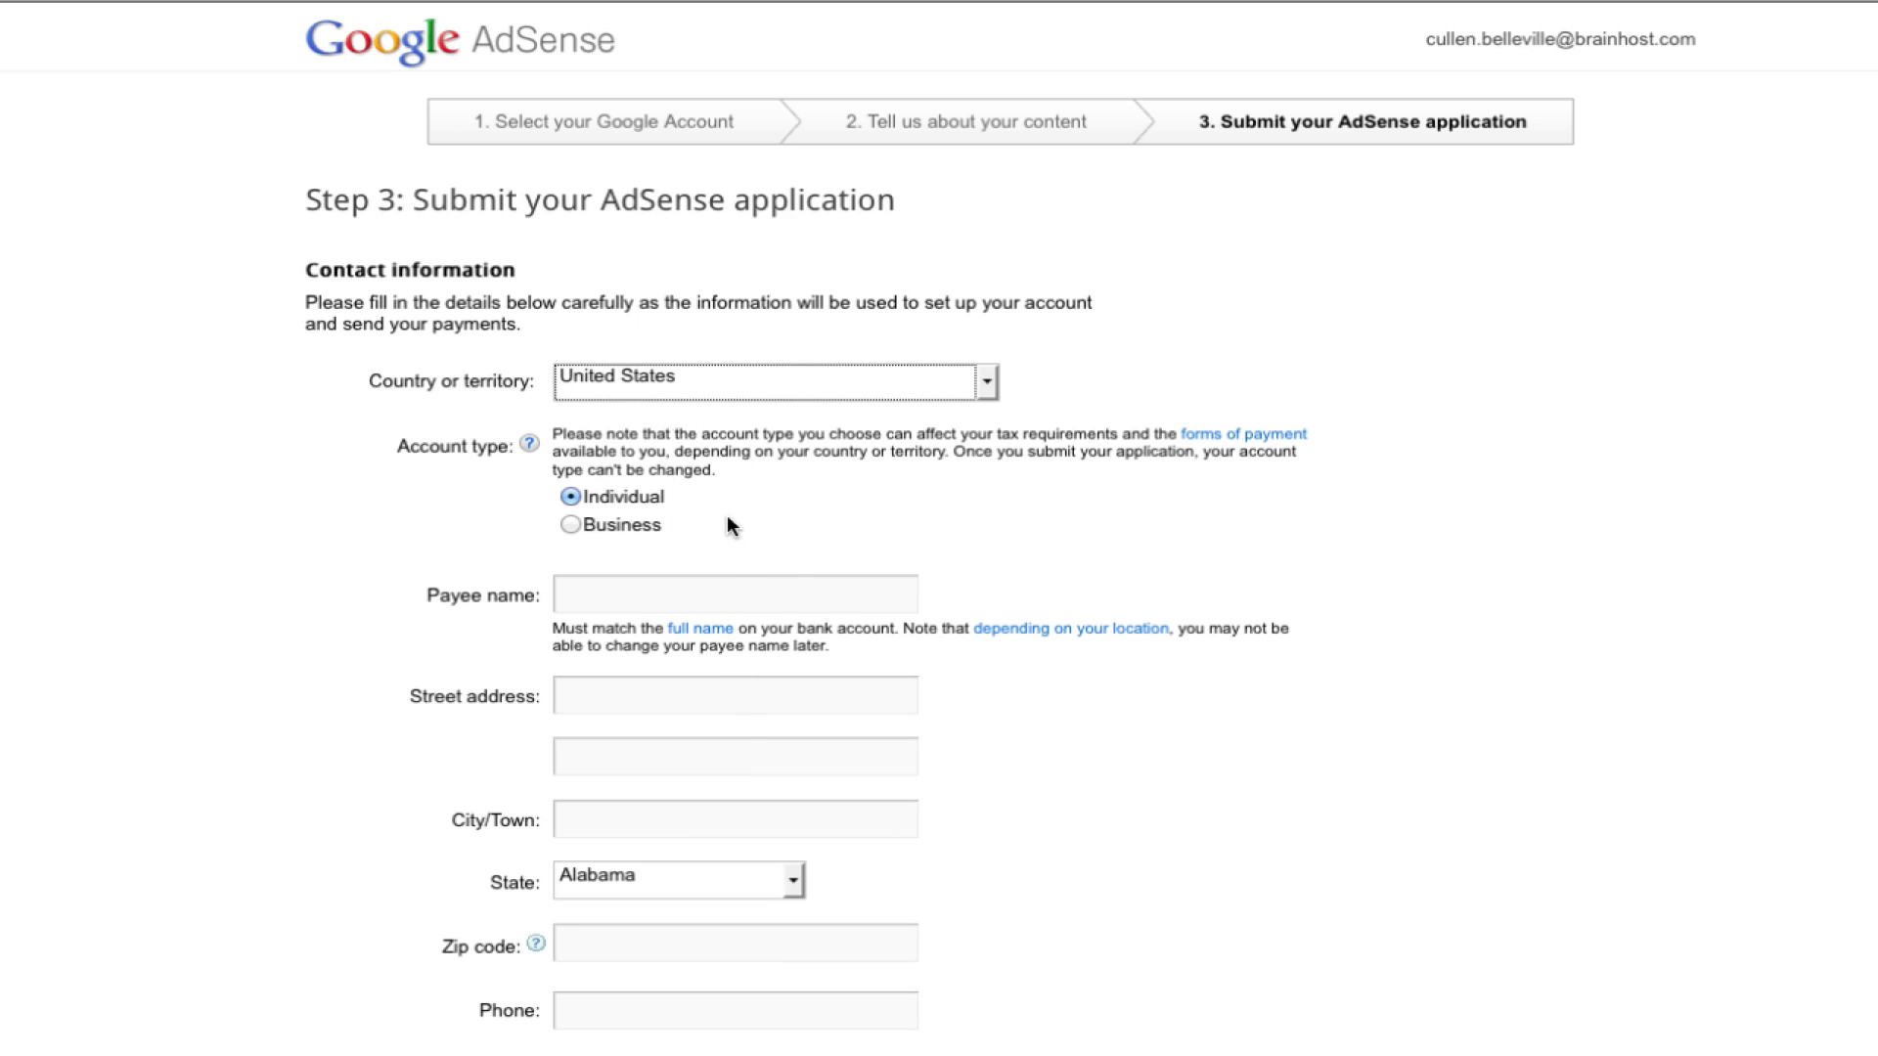
Step: Enter the payee's full name and begin filling in the street address
click(715, 588)
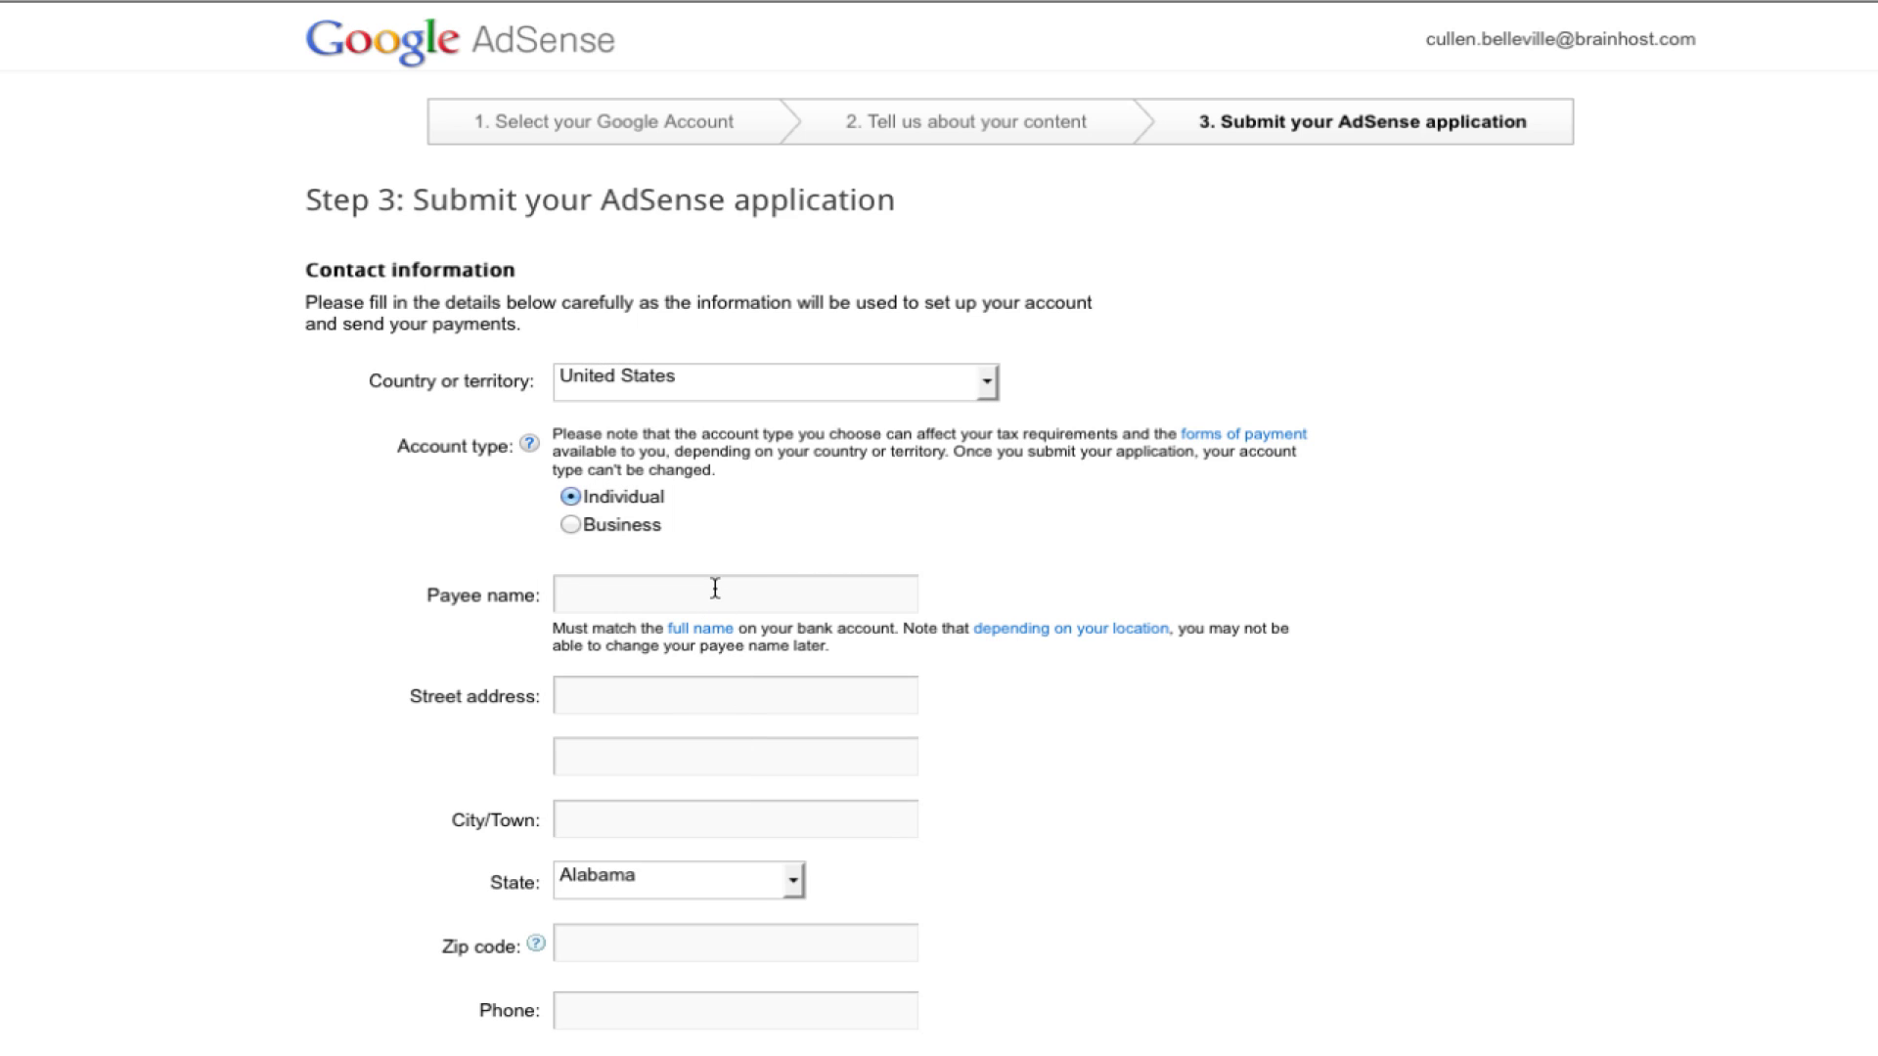
text(Cullen Belleville)
click(678, 697)
text(1808)
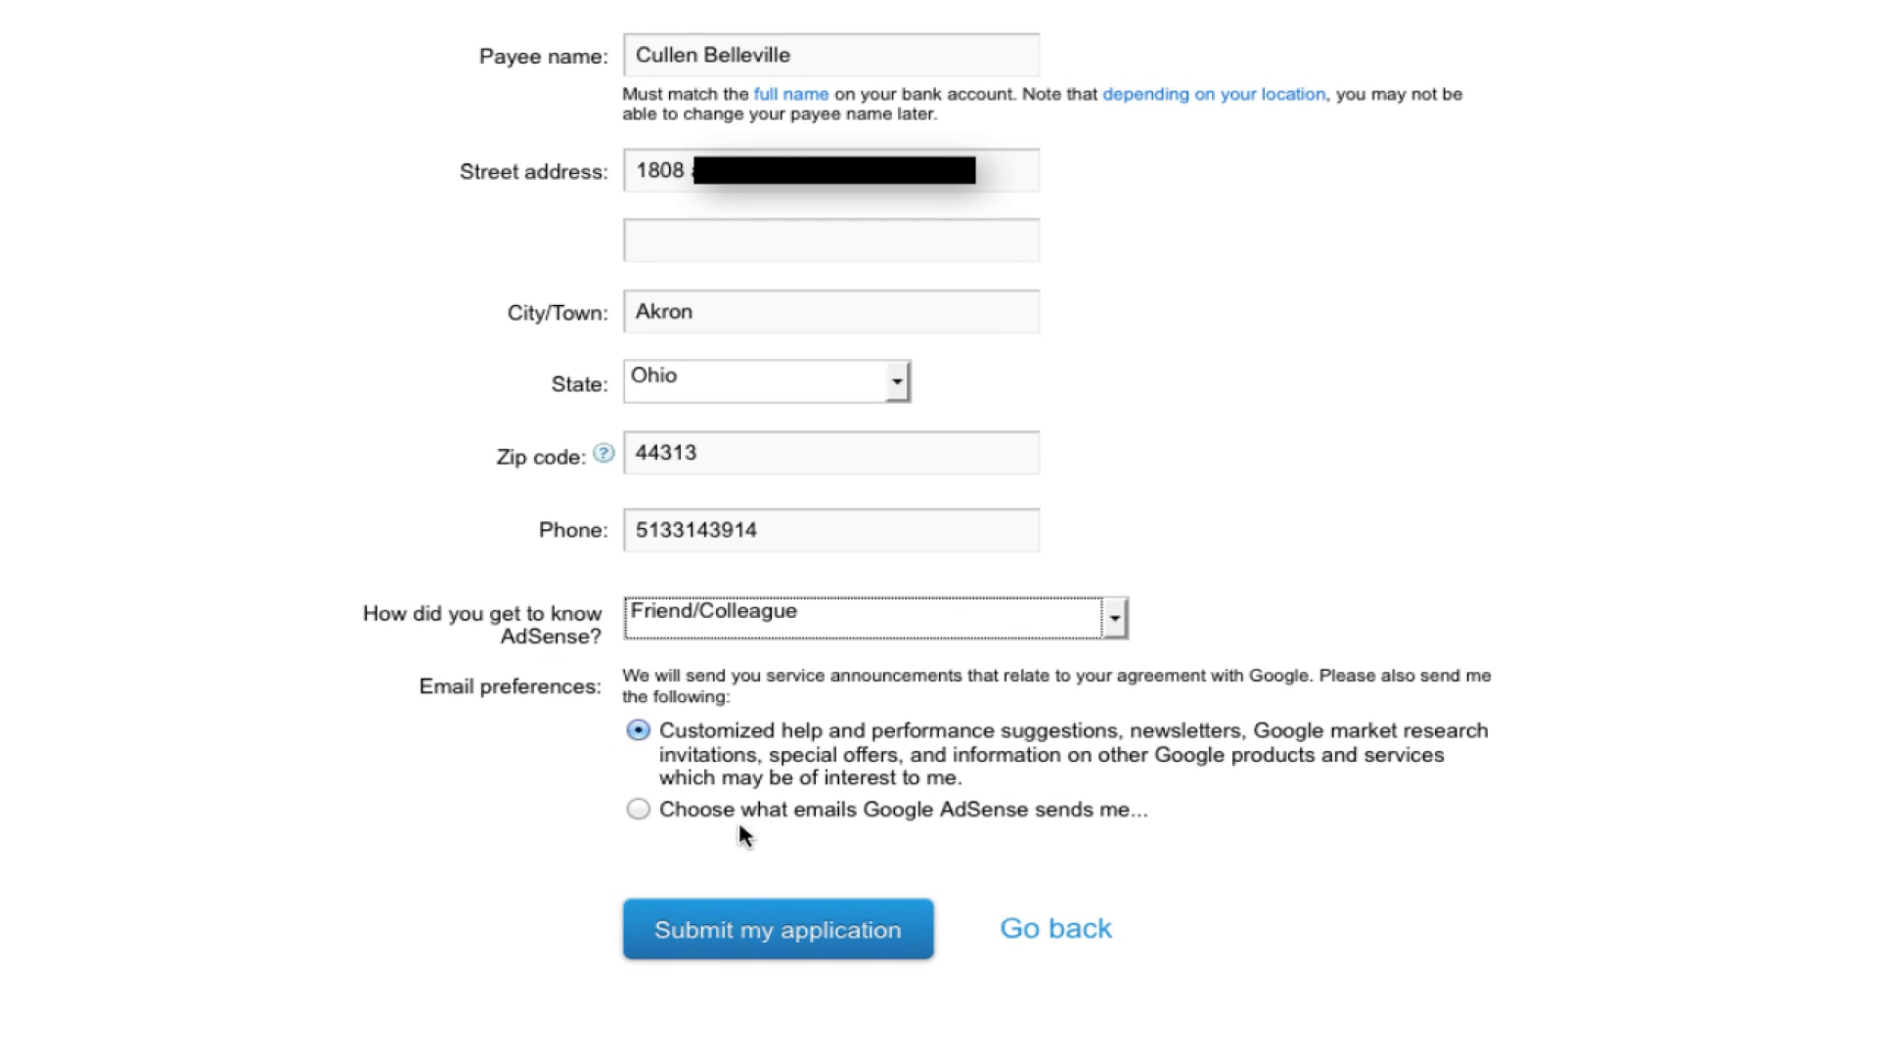
Step: Submit the AdSense application
click(862, 926)
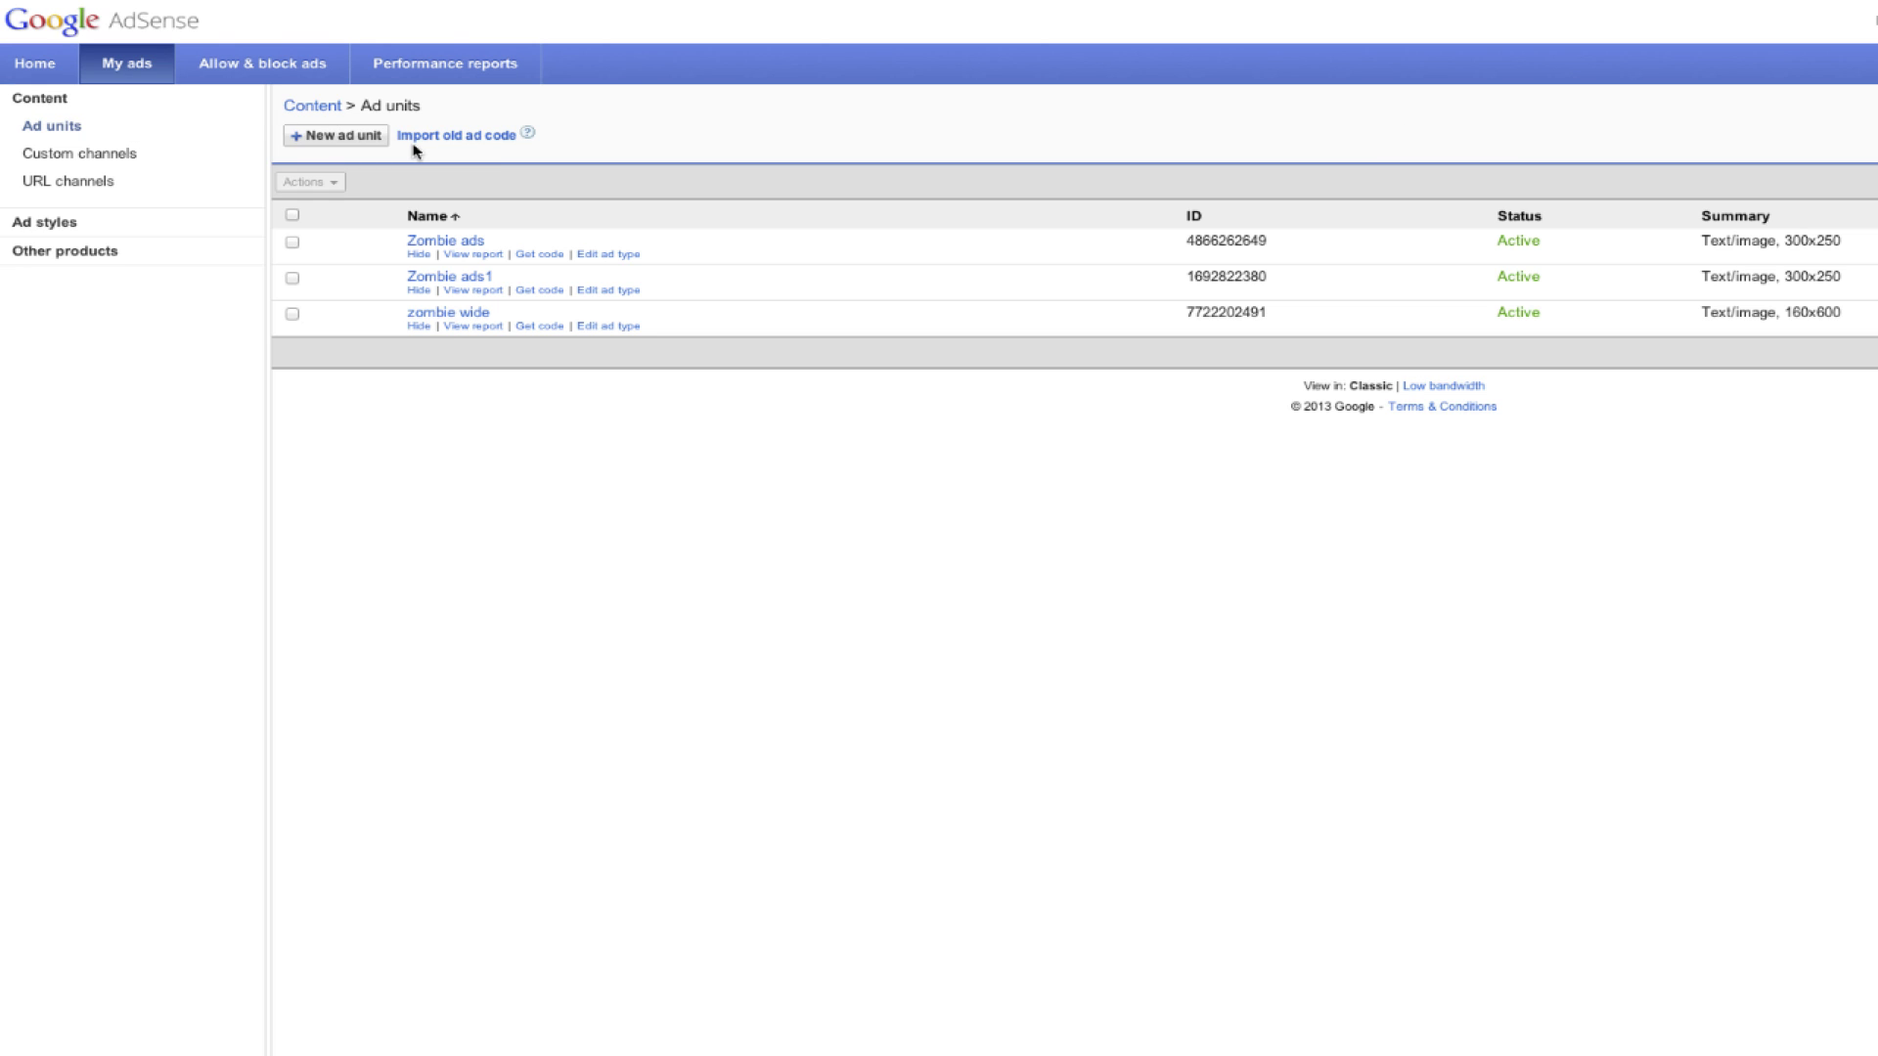
Step: Start a new ad unit named 'test ad'
click(380, 138)
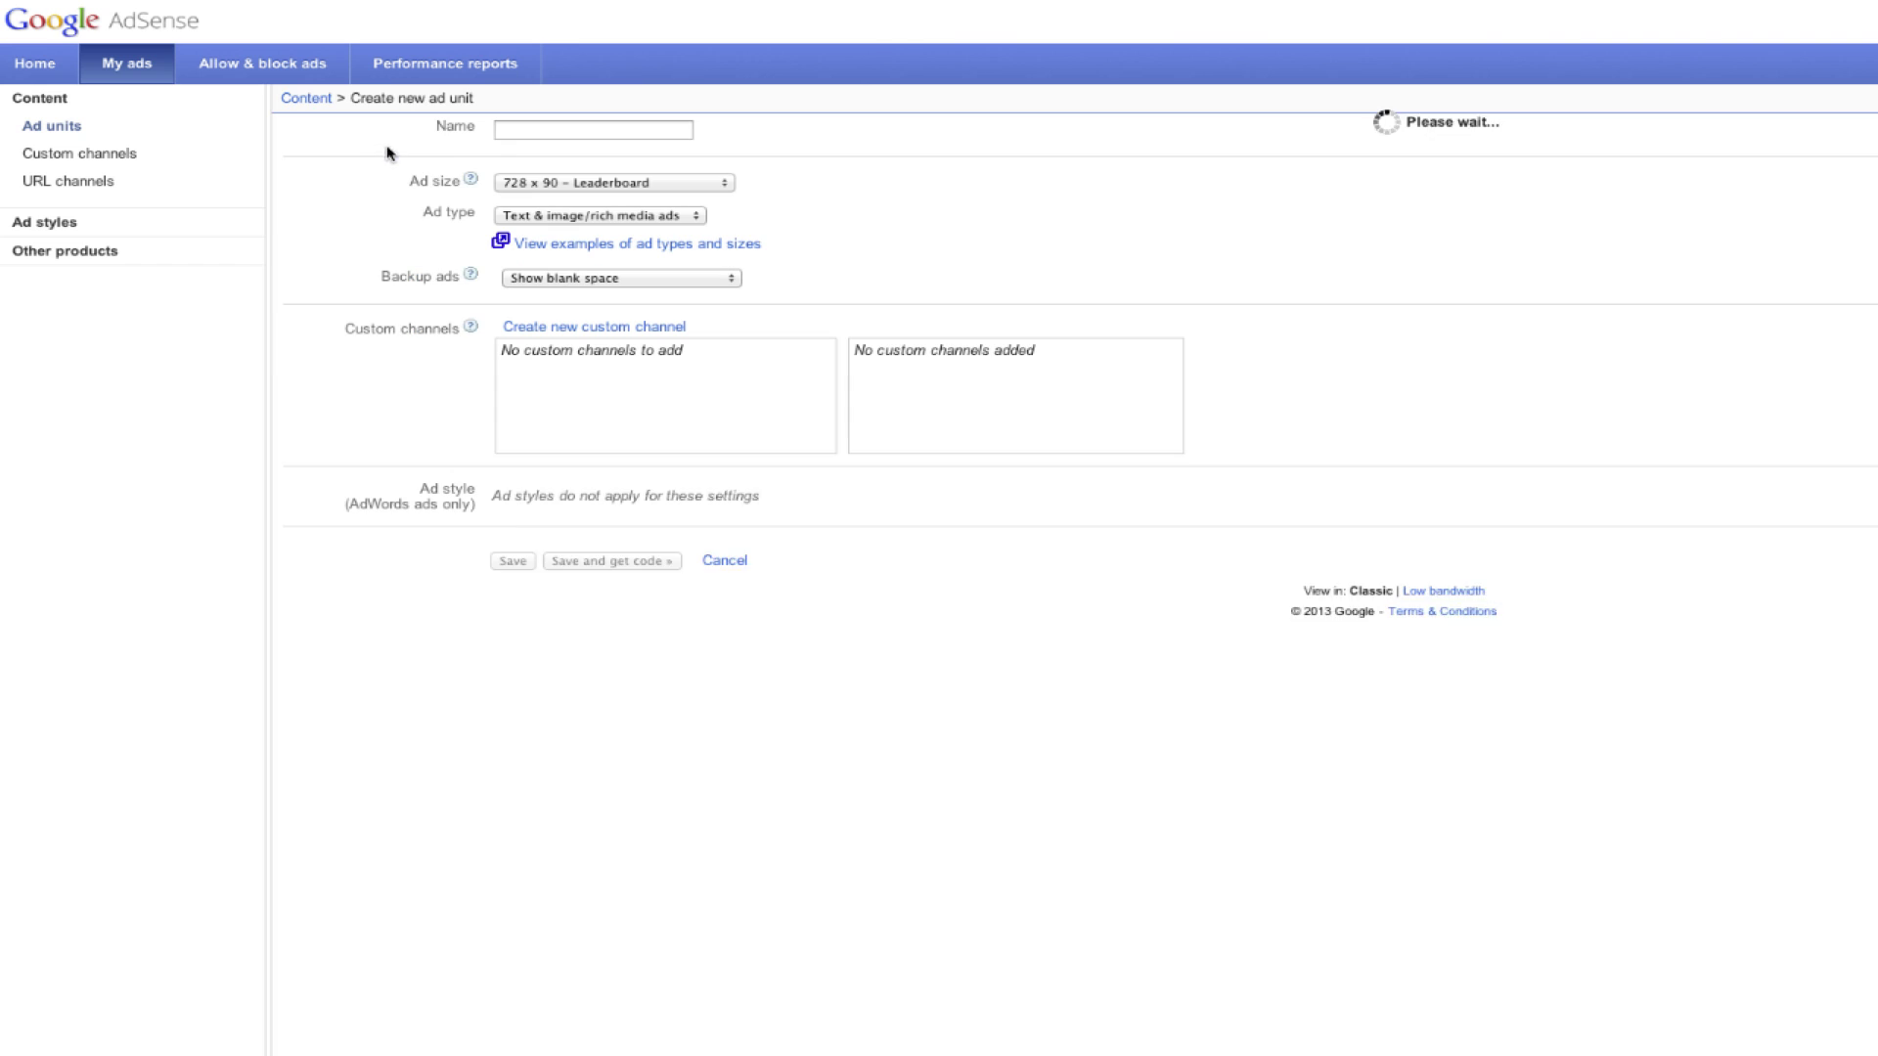
click(529, 131)
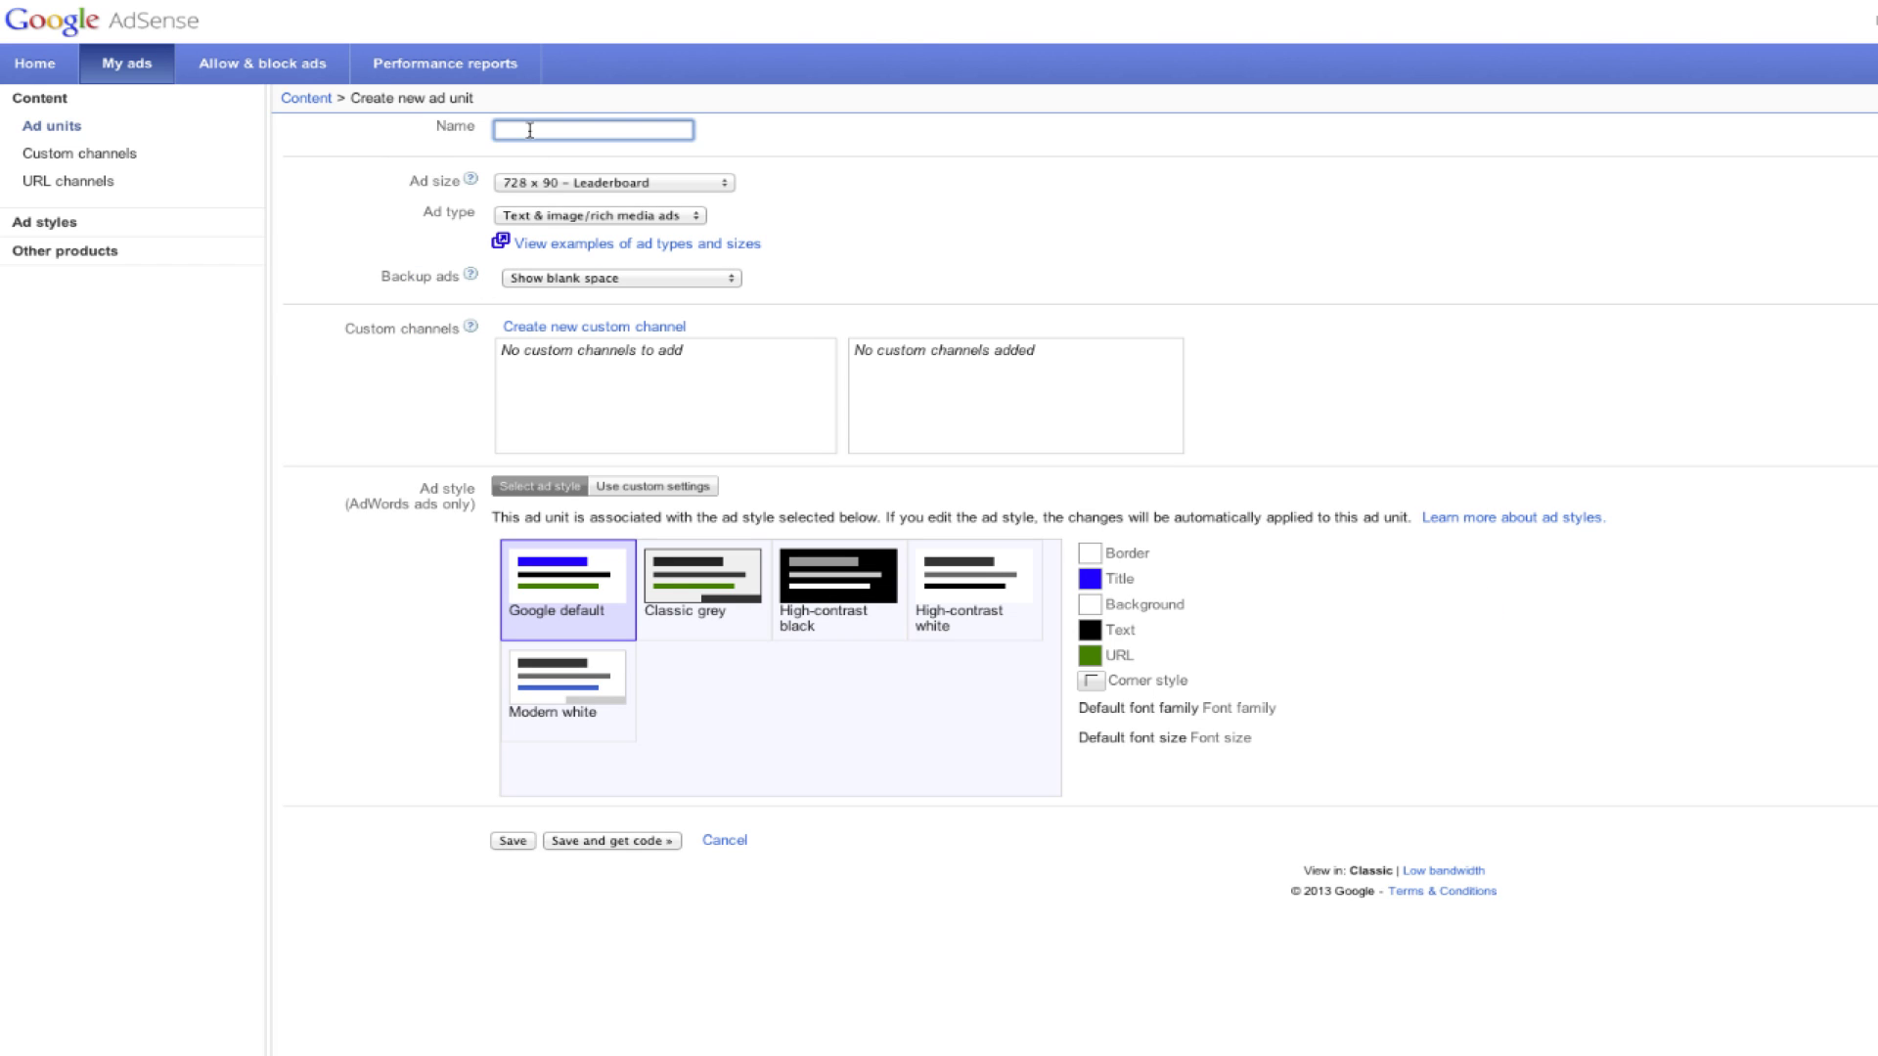
text(test ad)
Step: Make it a 300 x 250 Medium Rectangle with text & image/rich media ads, Google default style, and save it
click(721, 182)
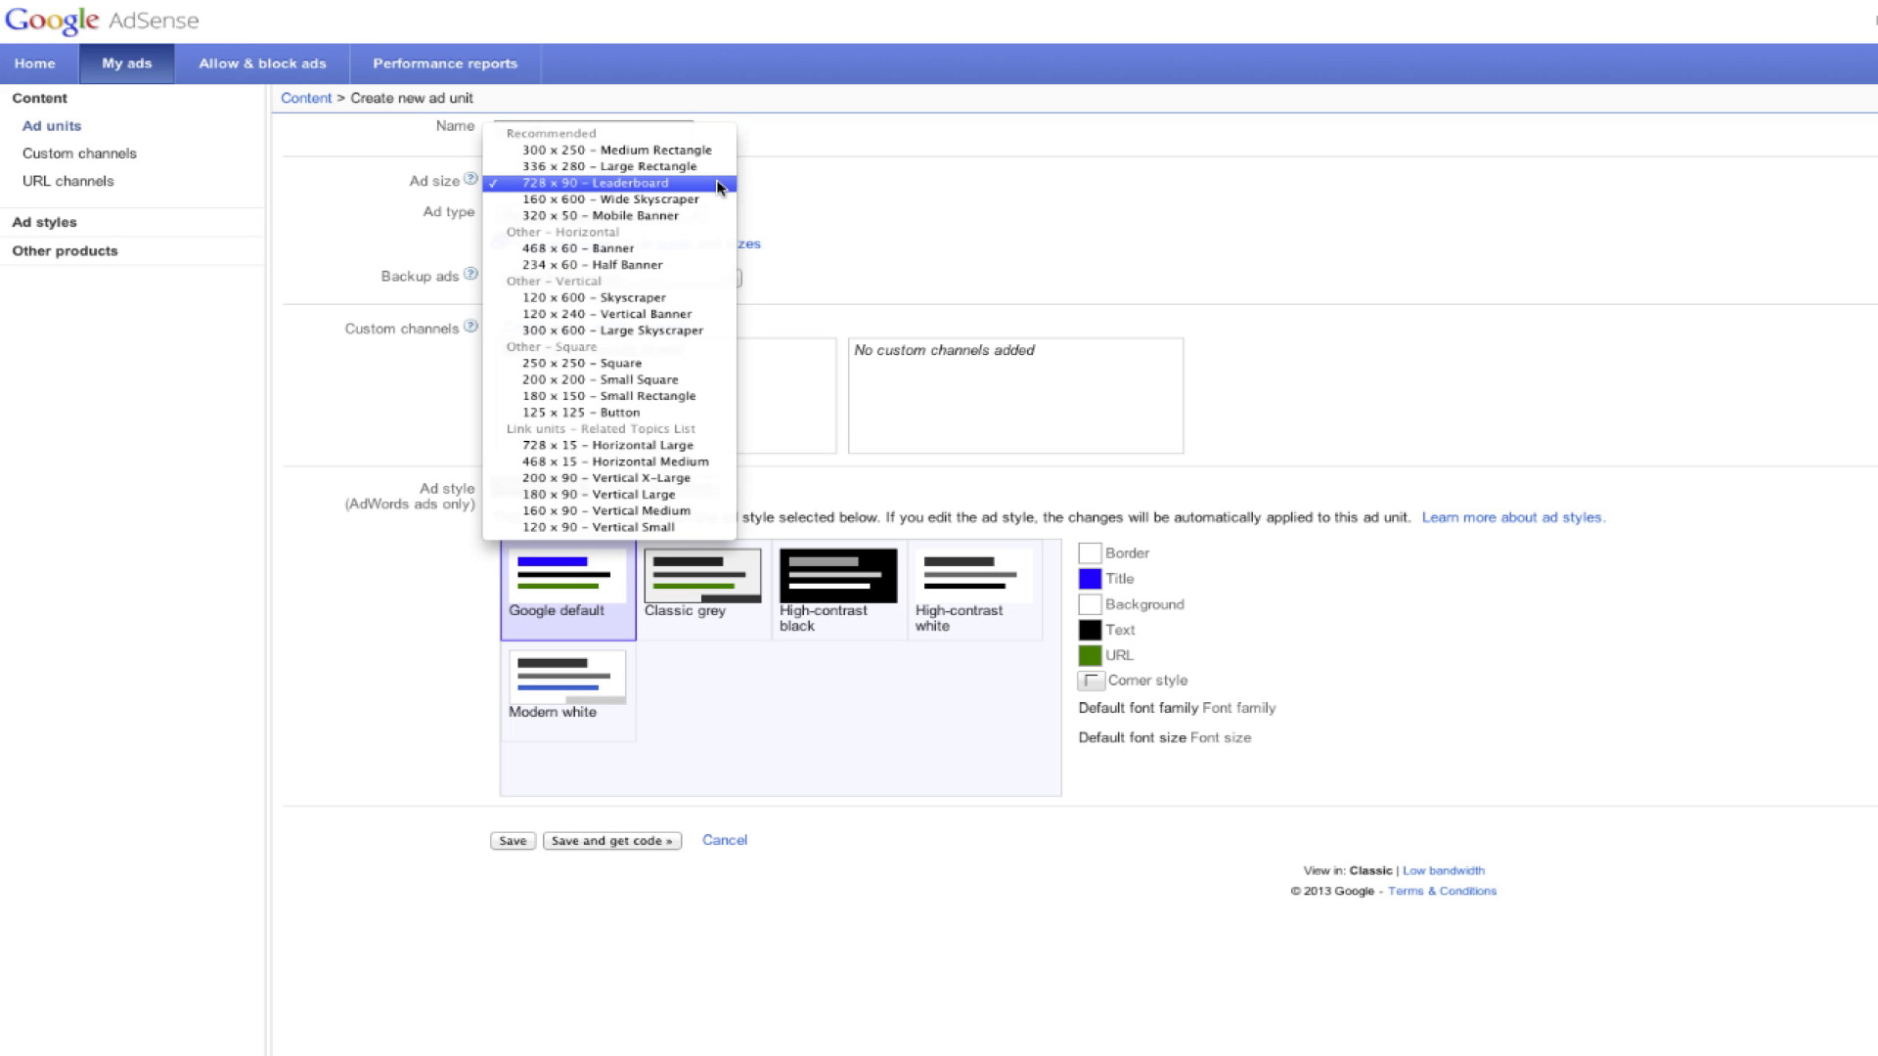
click(700, 298)
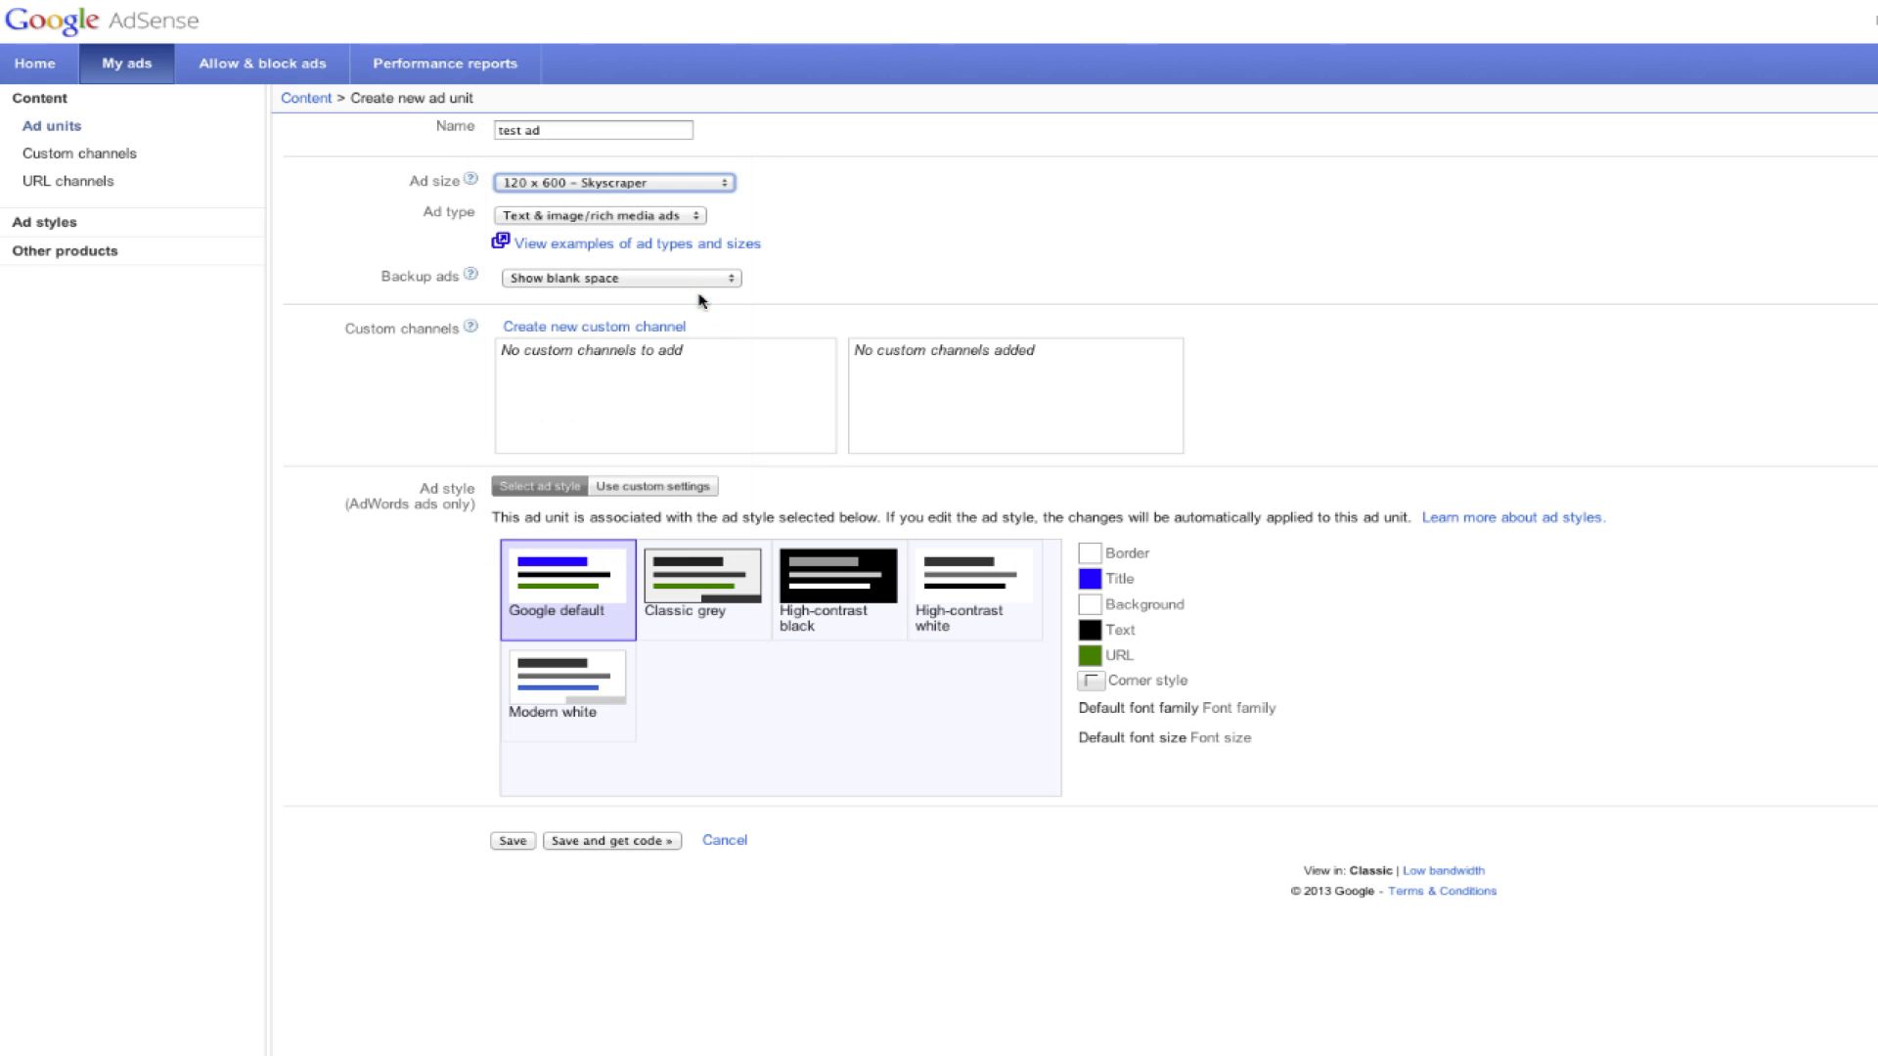
click(724, 186)
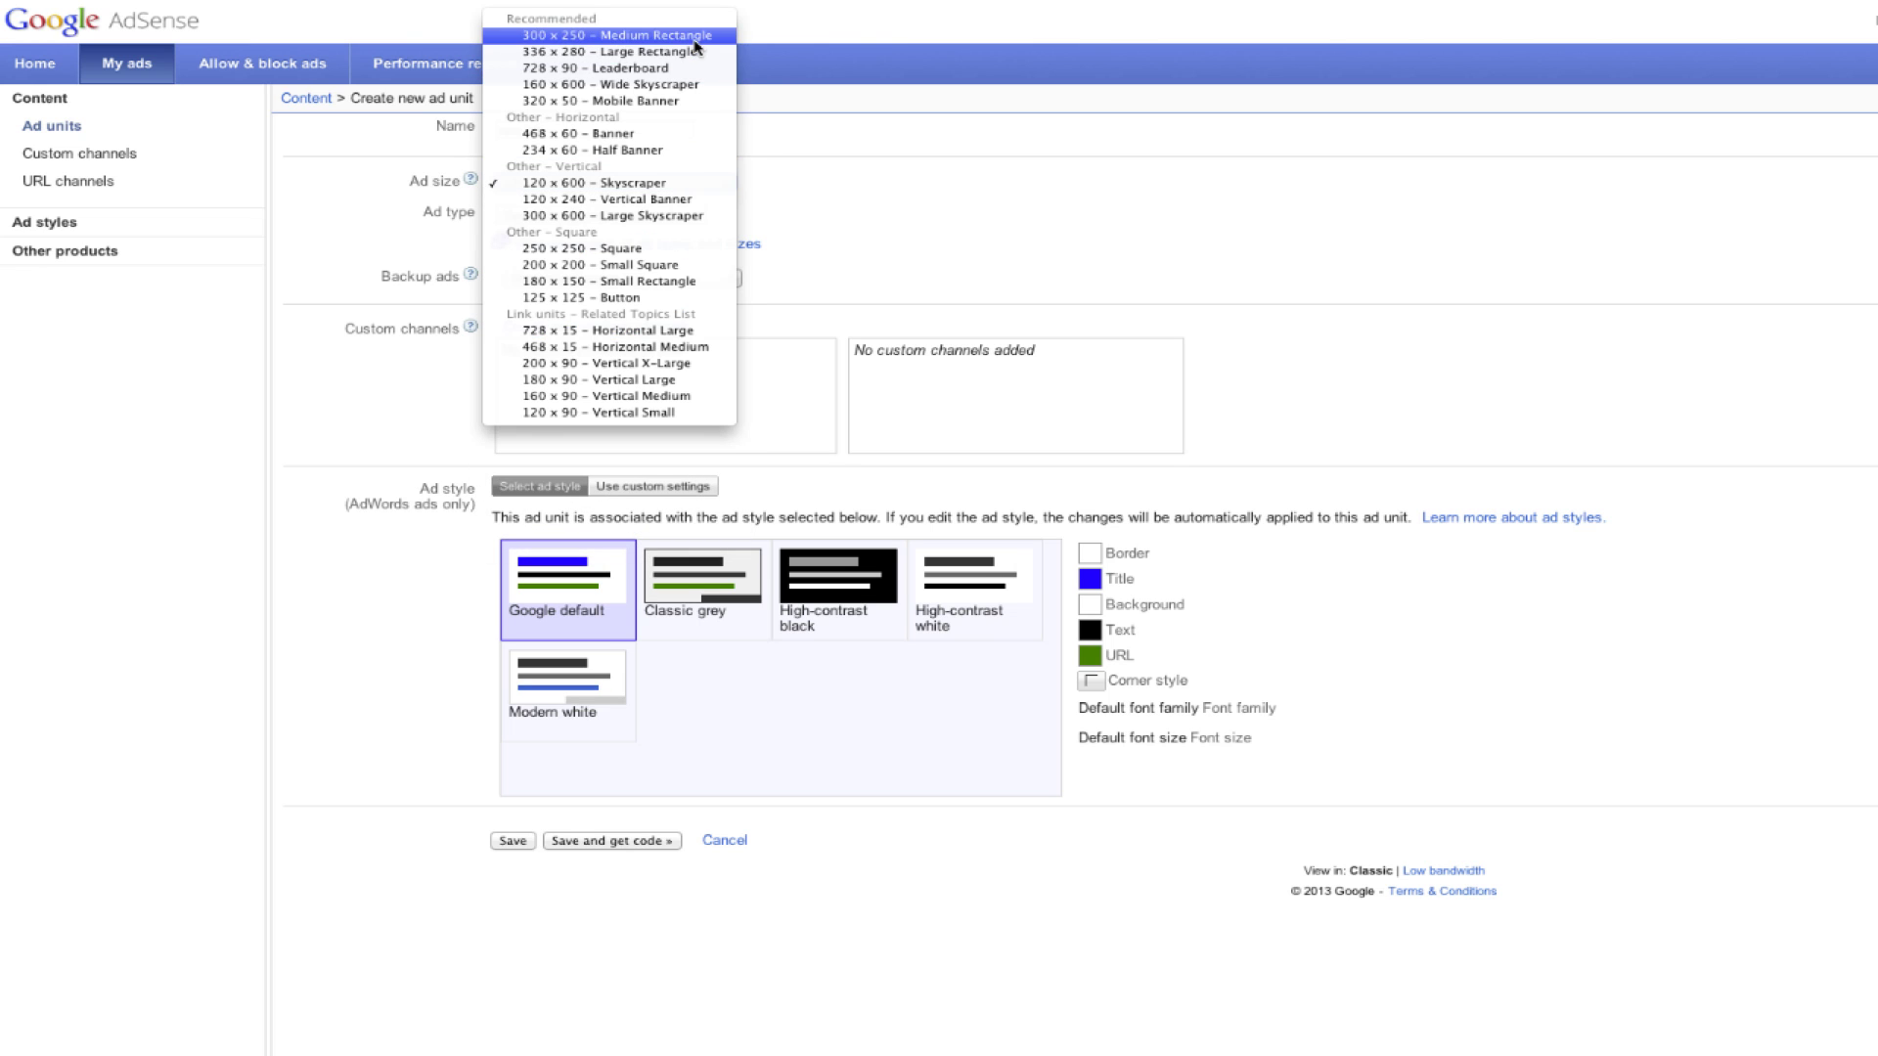
key(Escape)
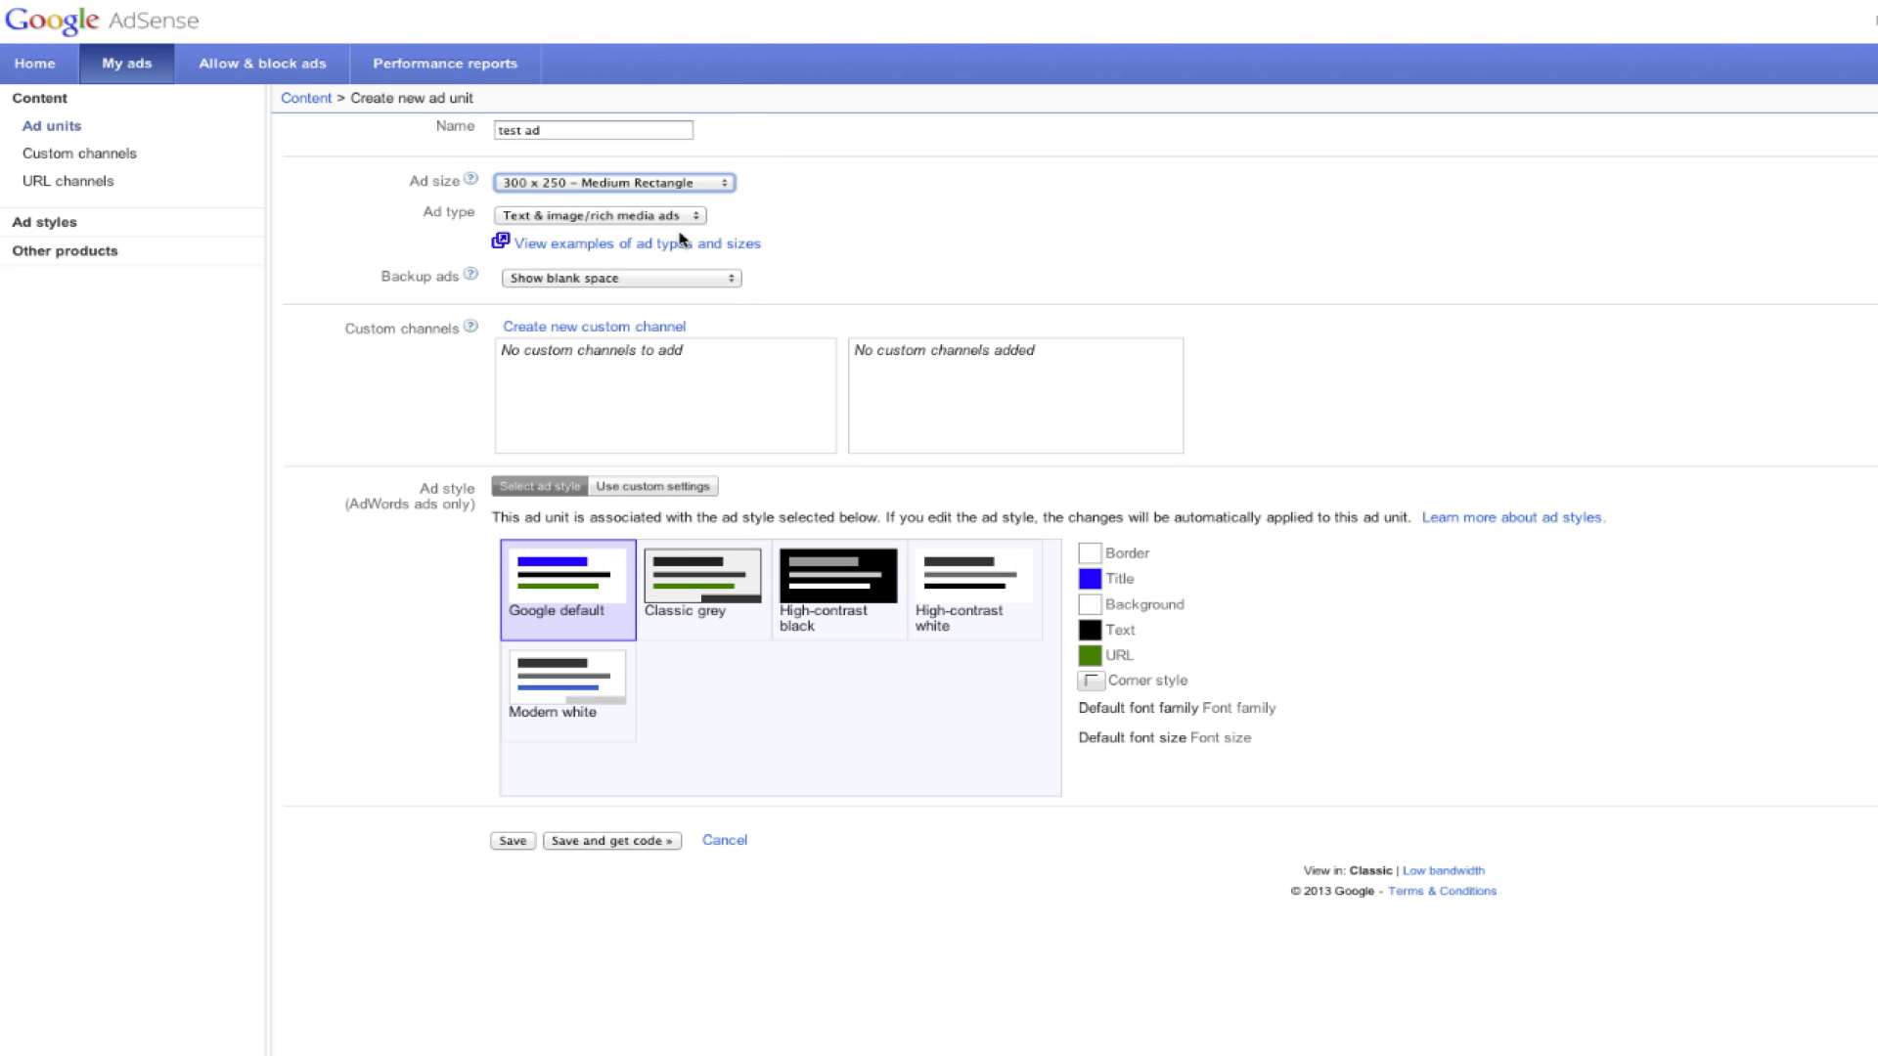
click(684, 216)
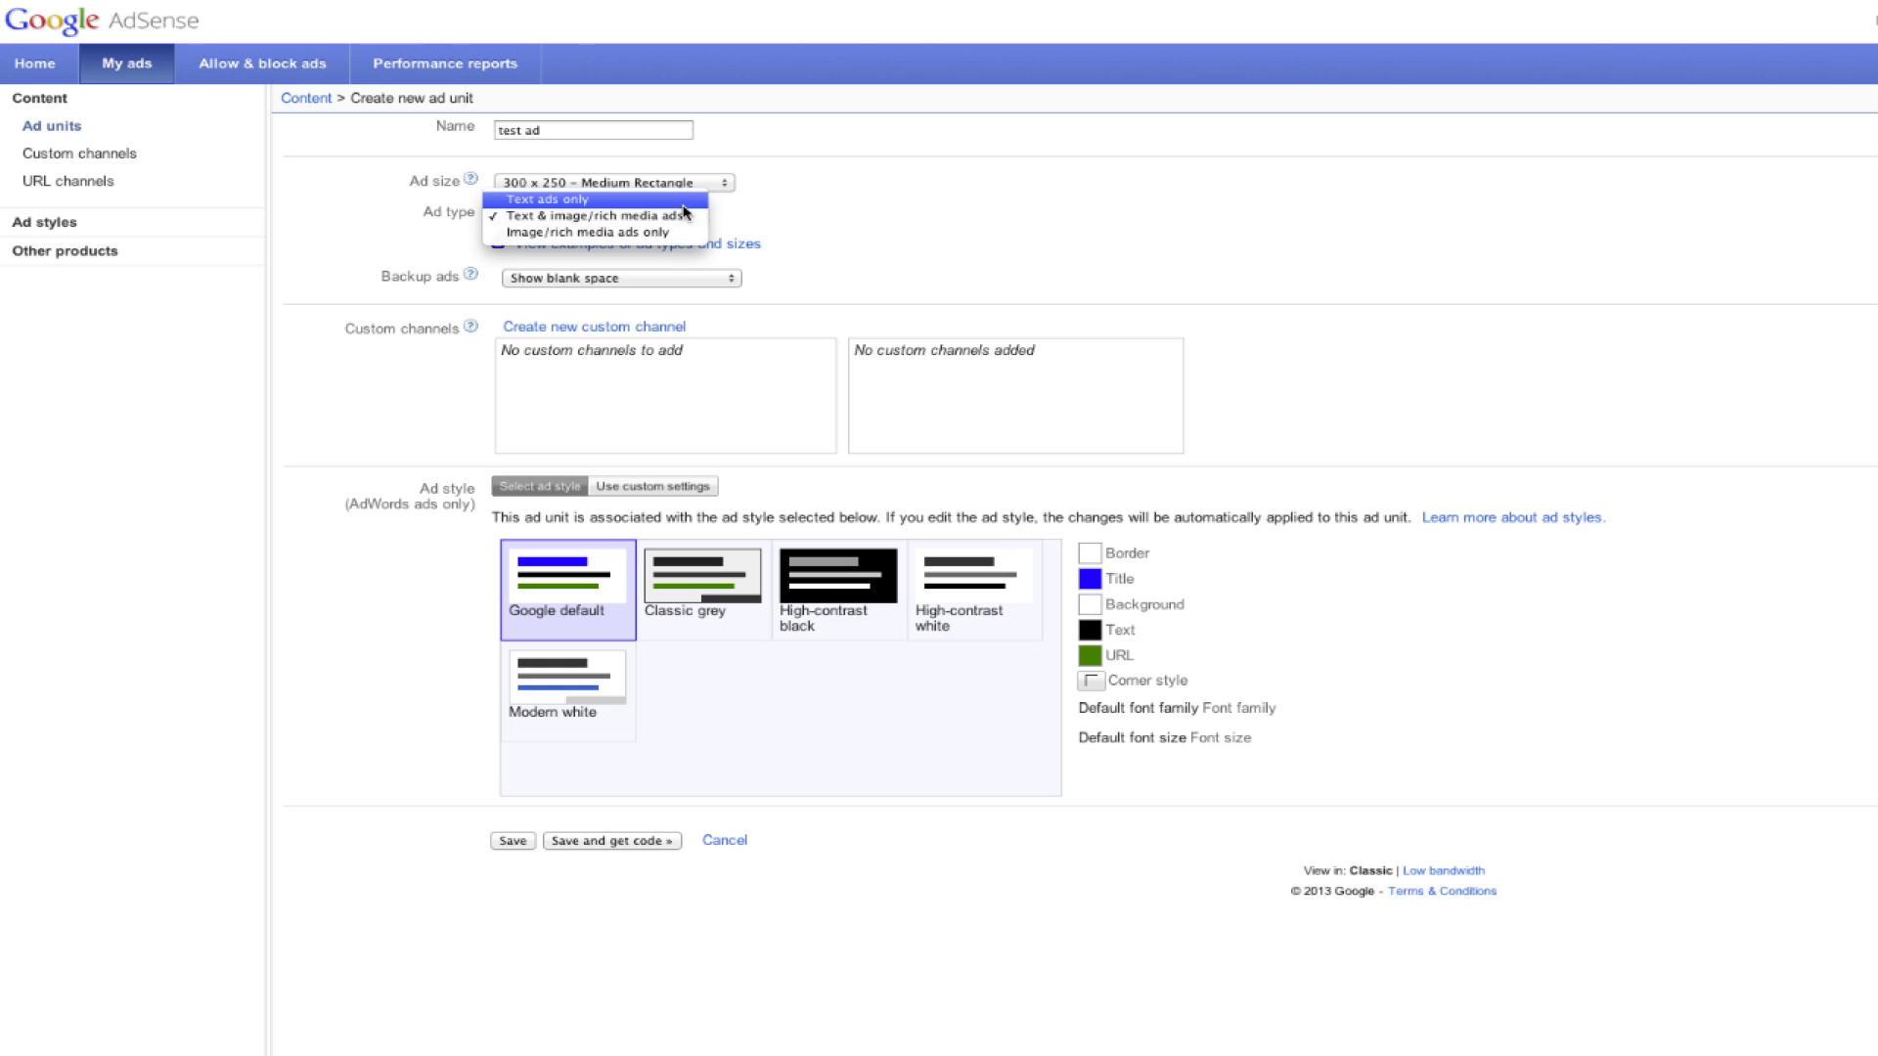
click(686, 216)
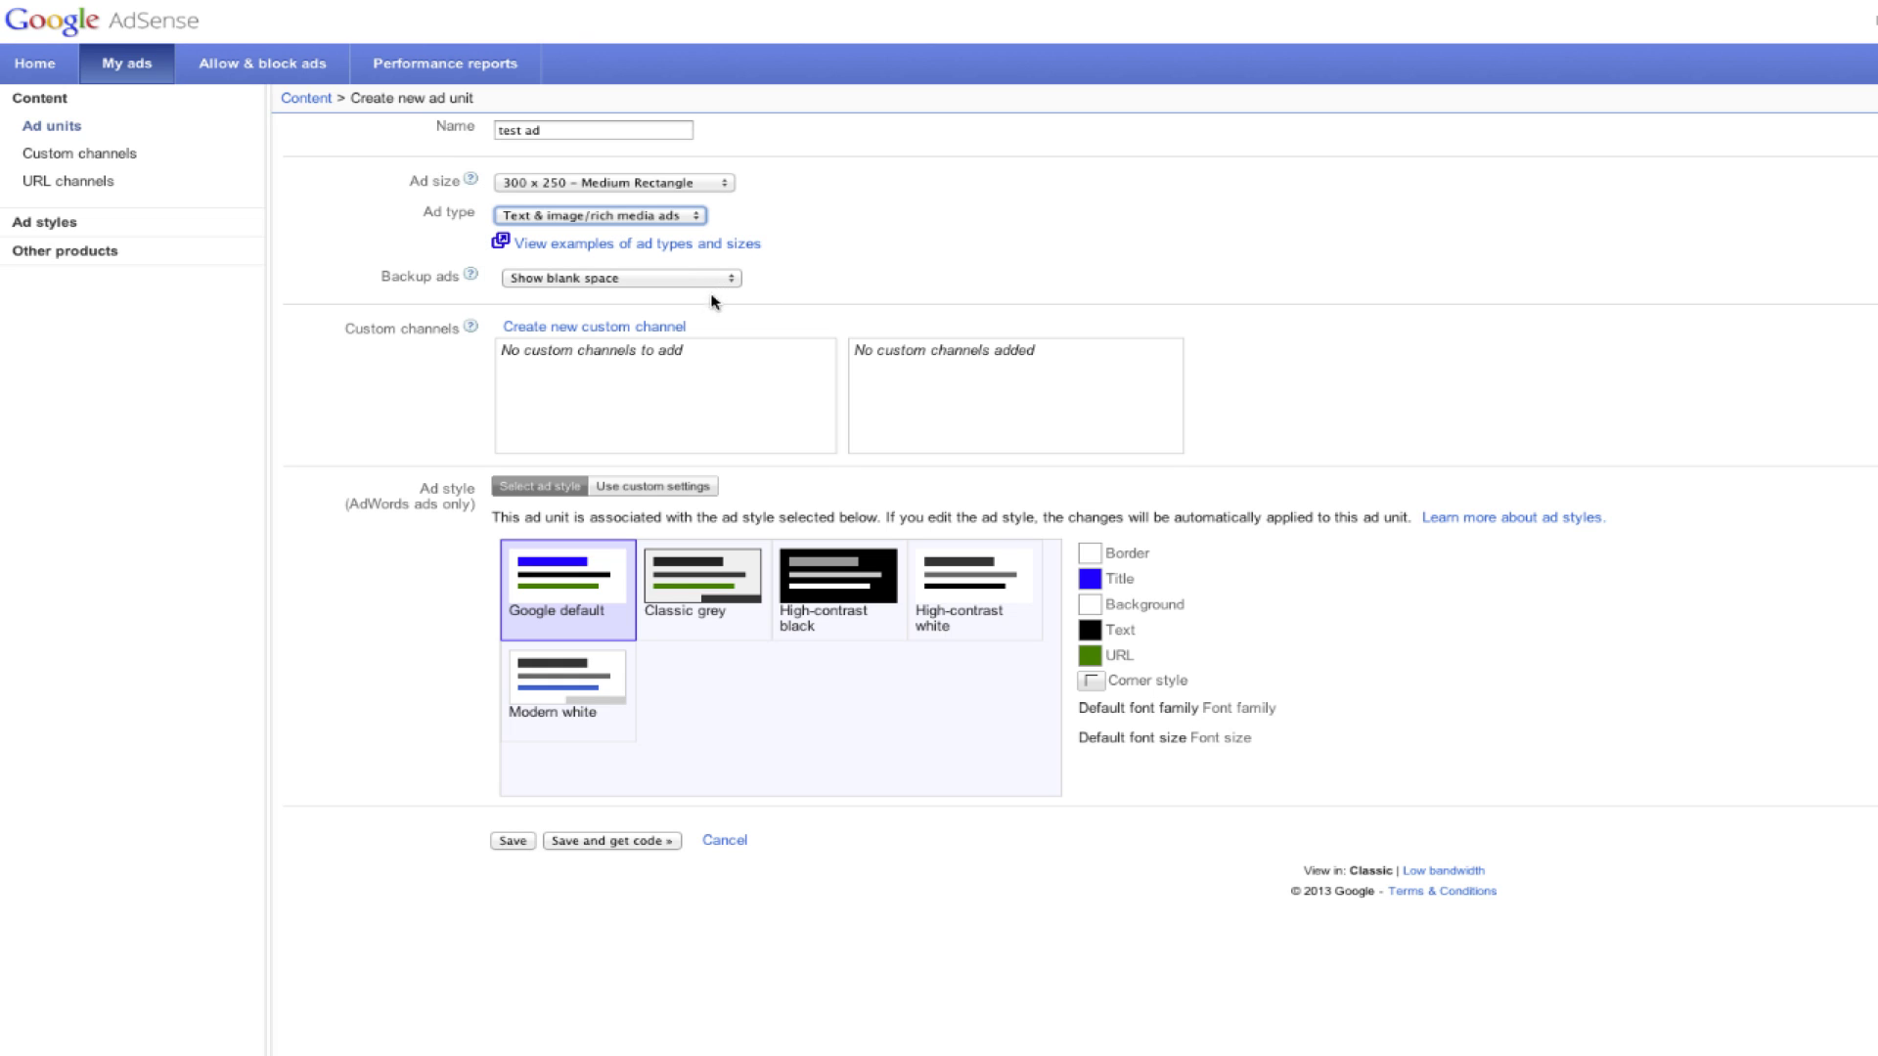
click(606, 592)
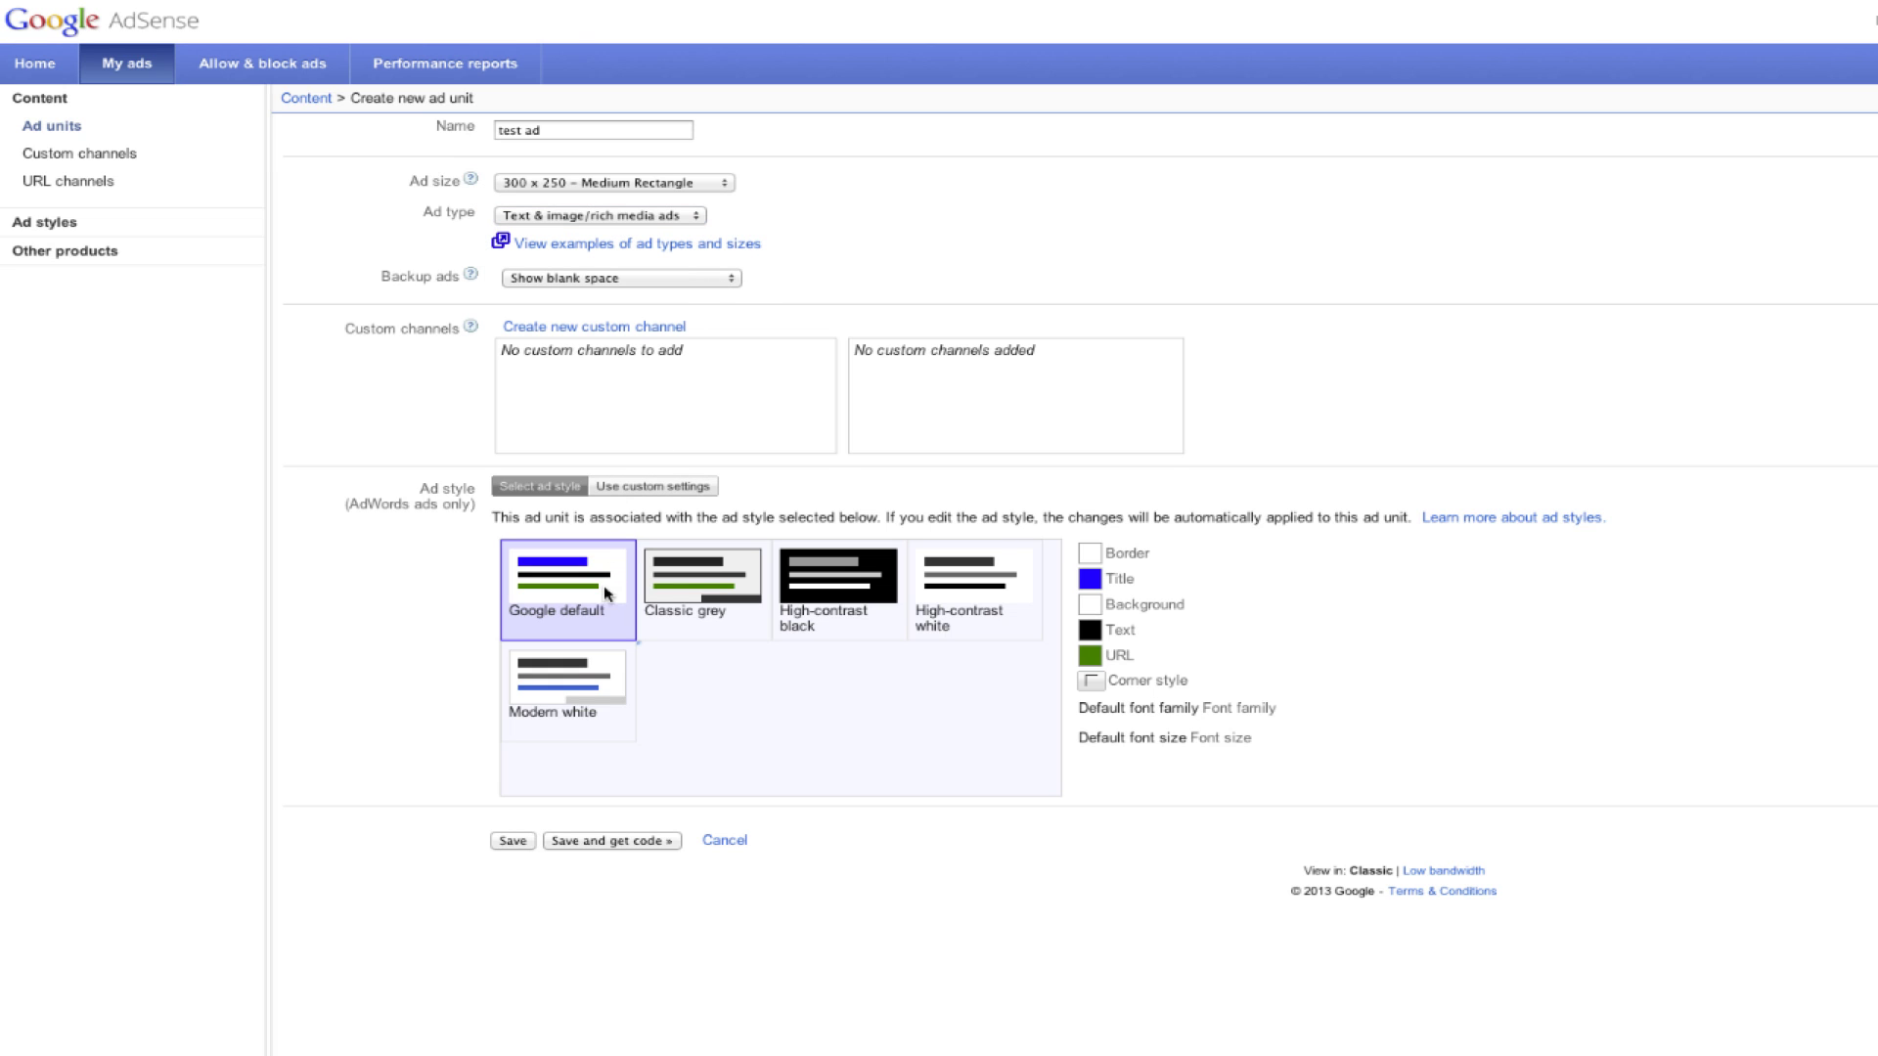
click(623, 847)
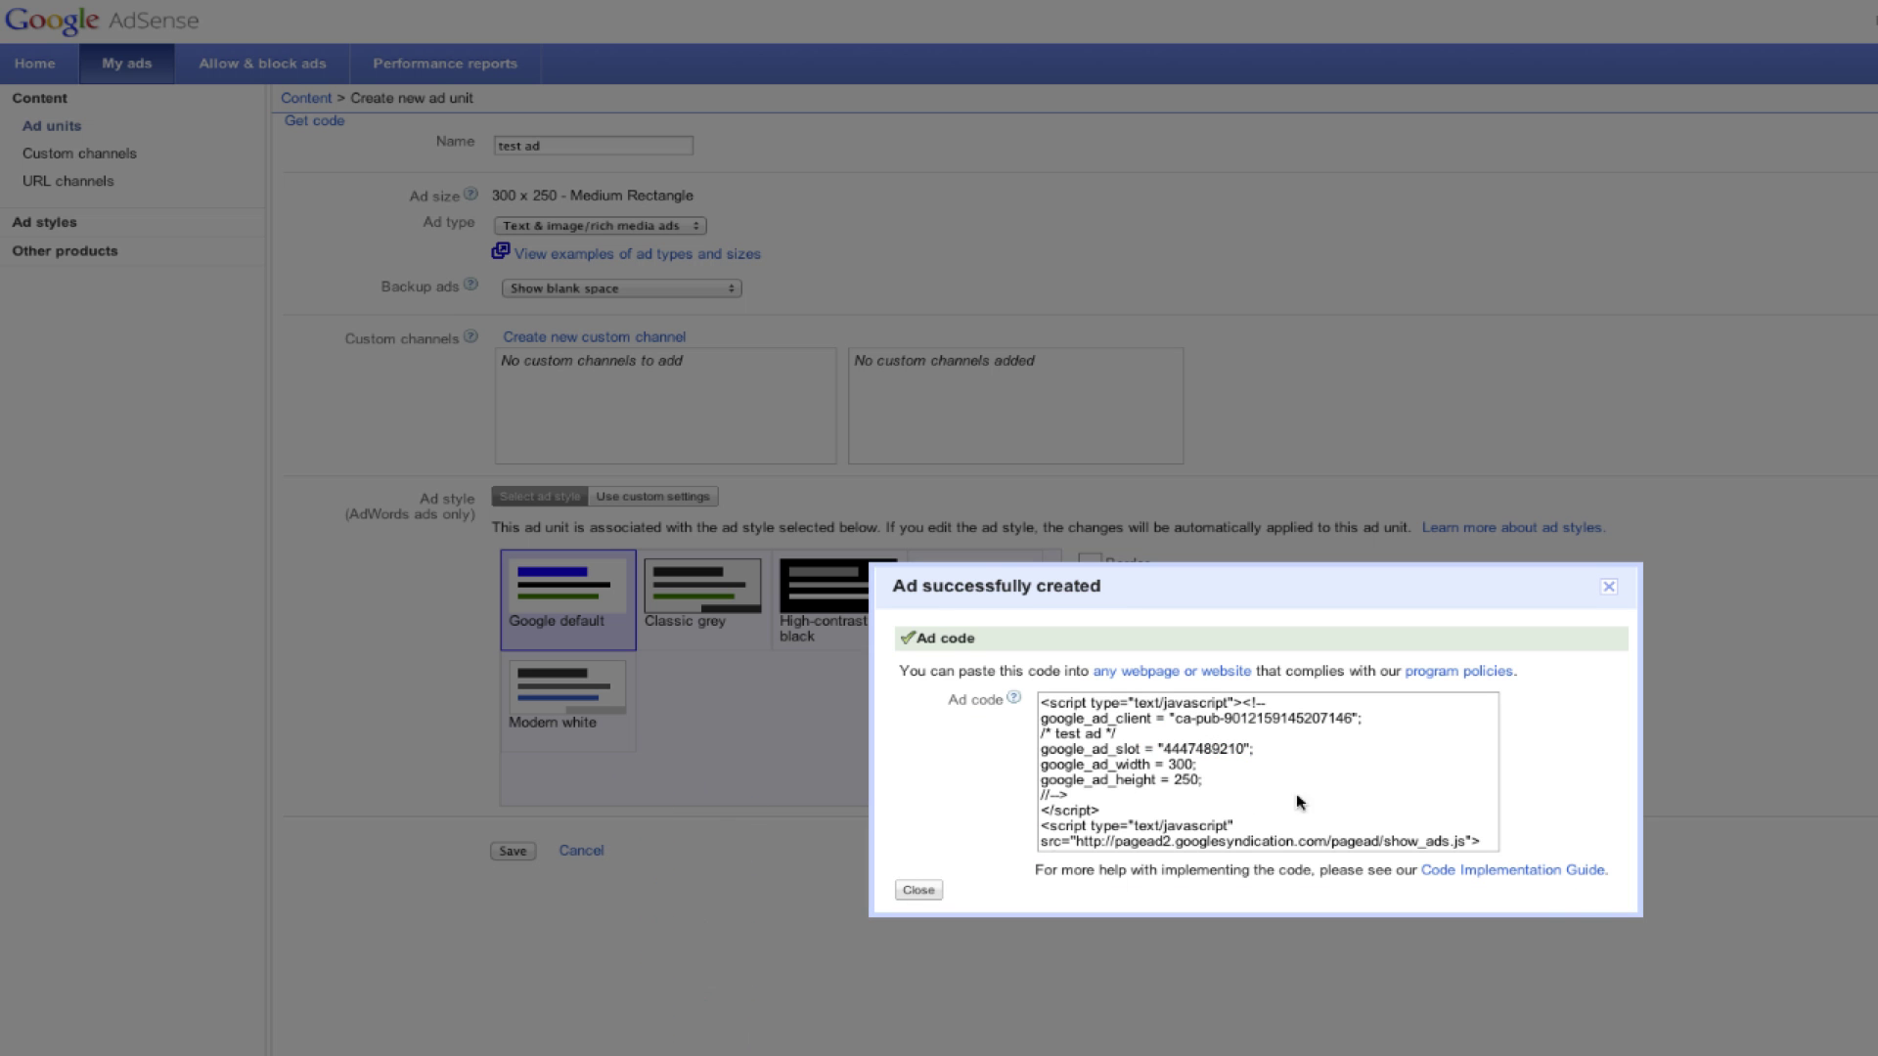
Step: Copy the whole 'test ad' code and close the Ad successfully created dialog
drag(1484, 847, 925, 689)
click(1188, 749)
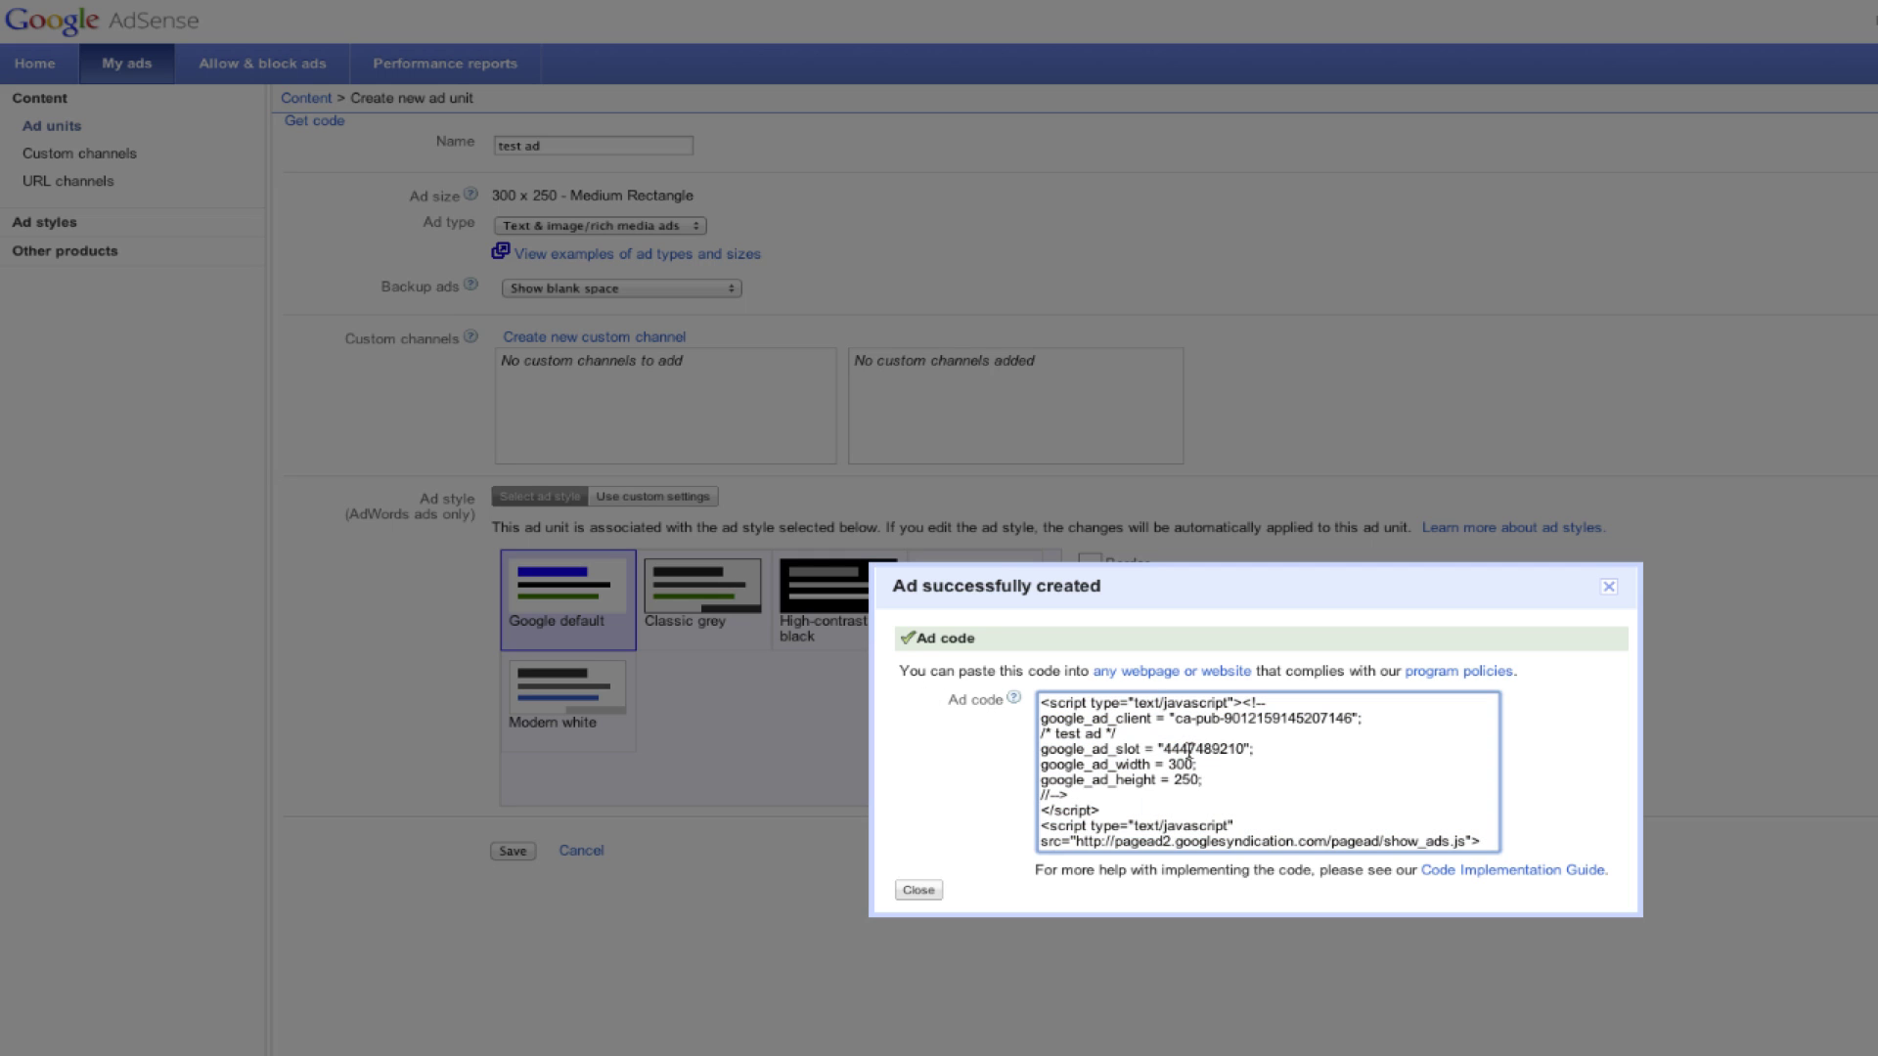
key(ctrl+a)
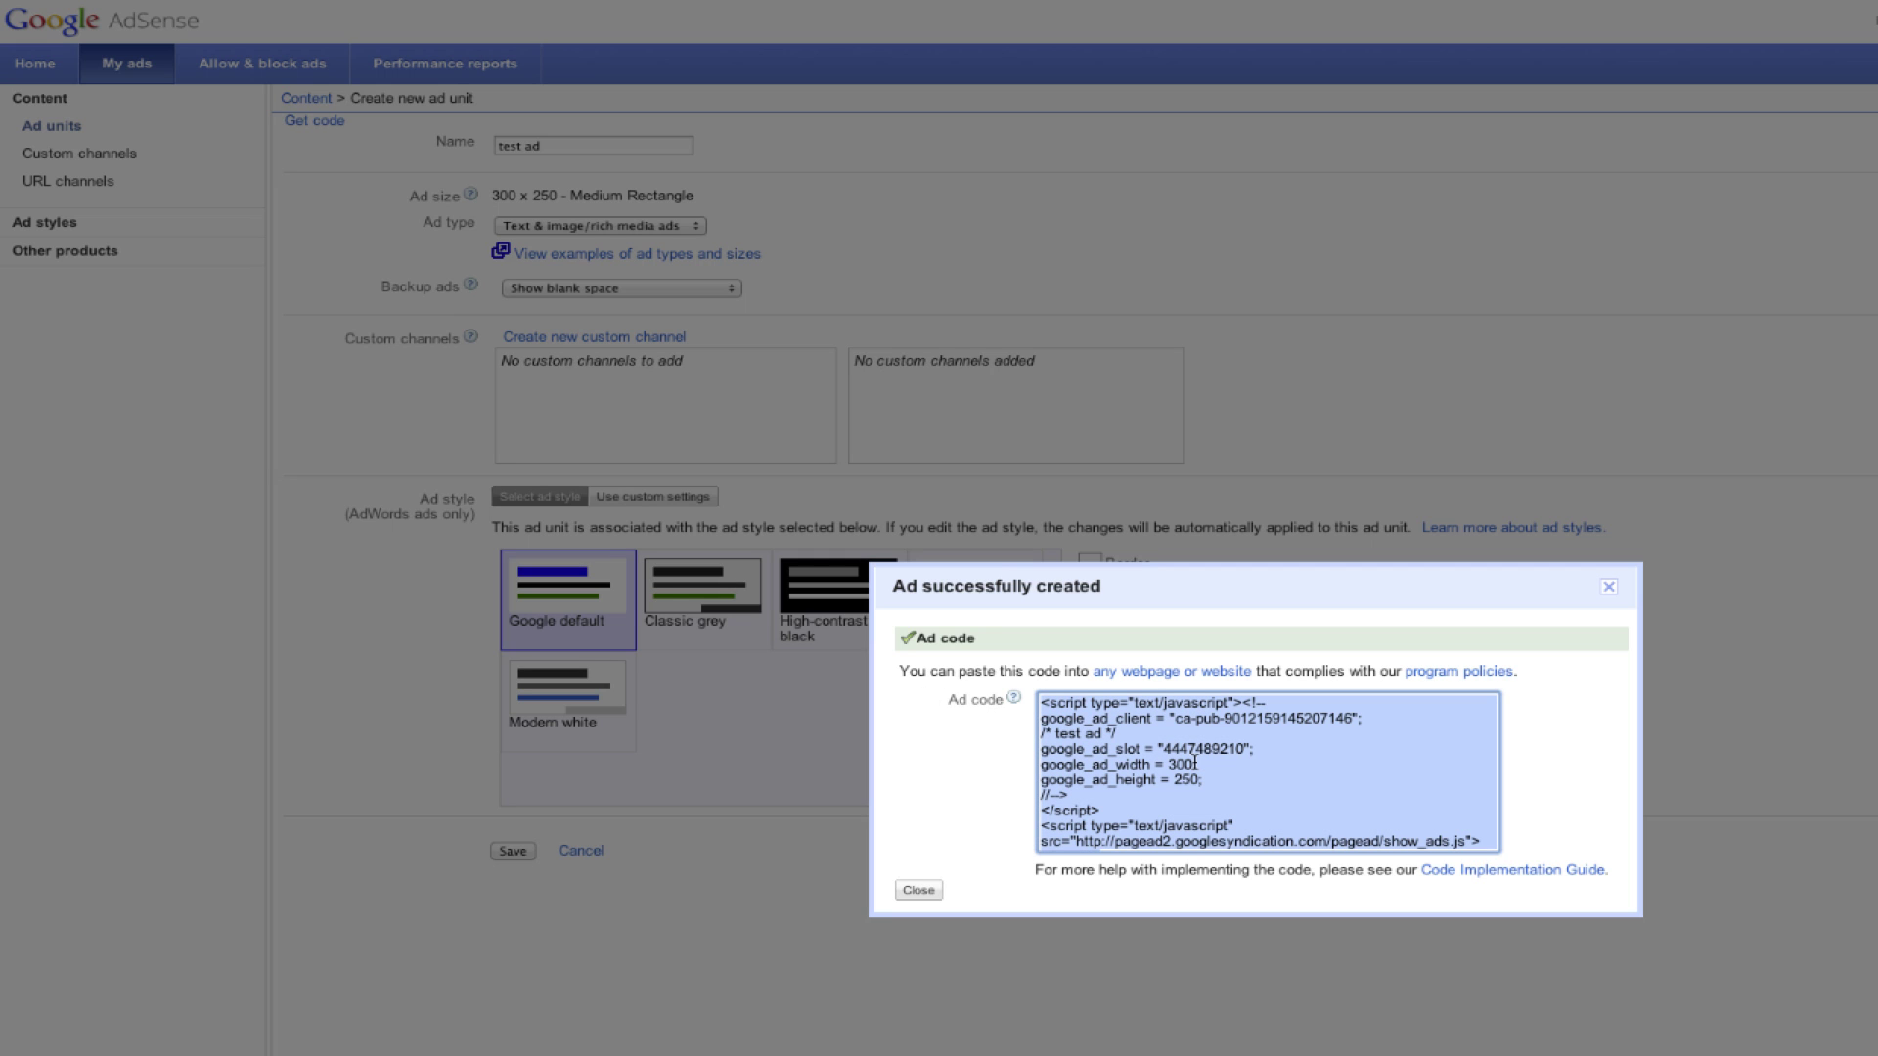
right_click(1194, 763)
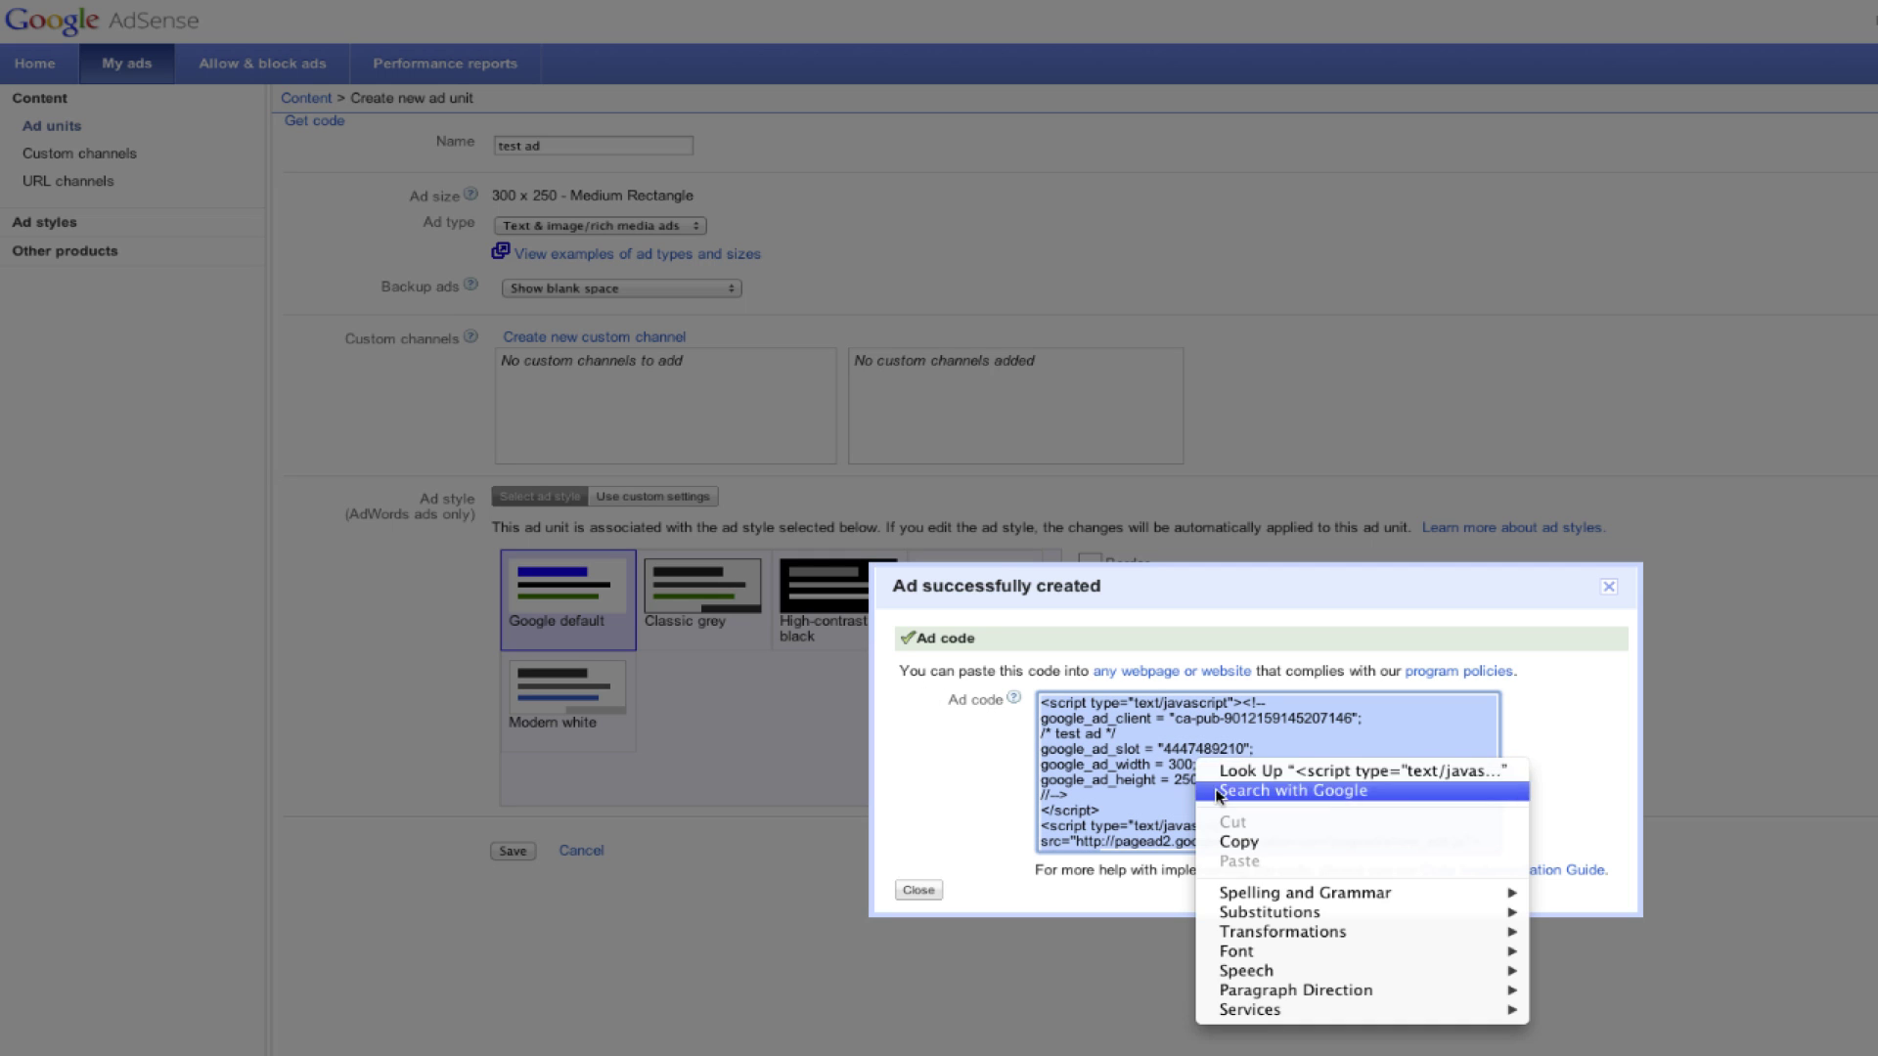
click(1231, 844)
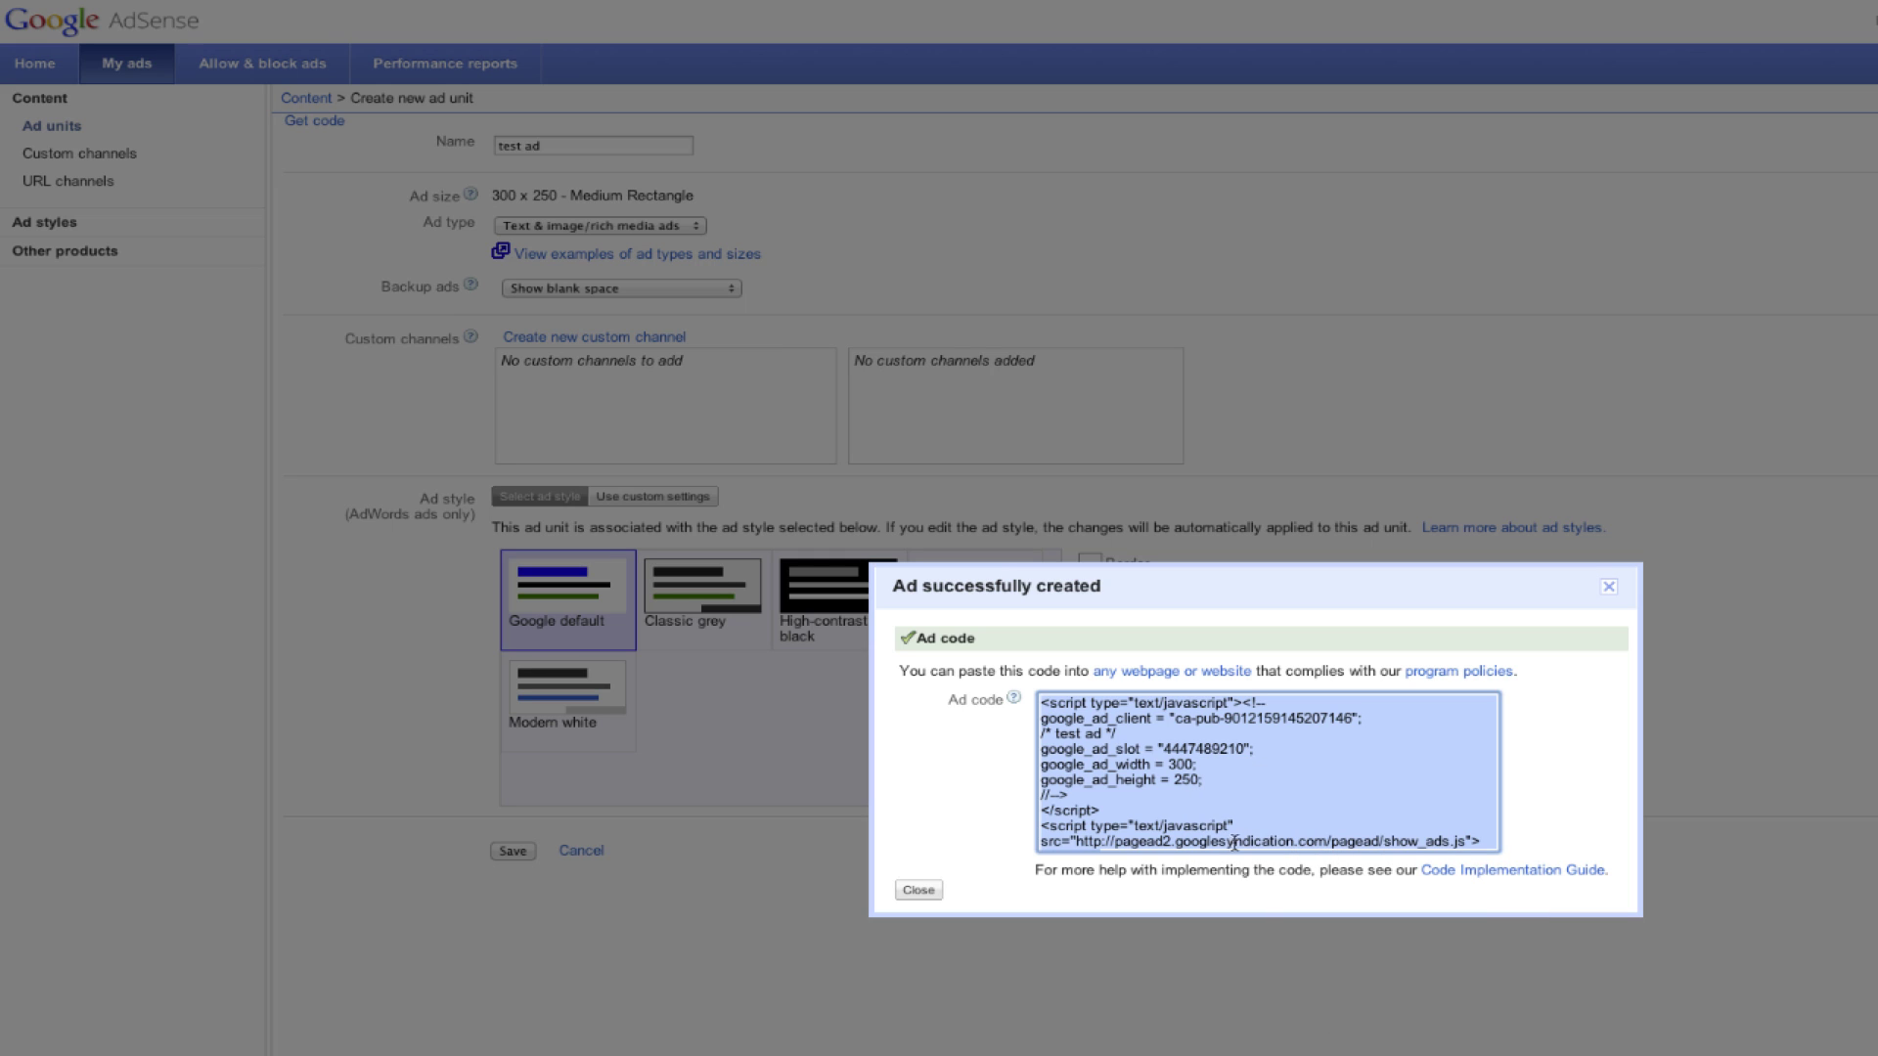
click(922, 892)
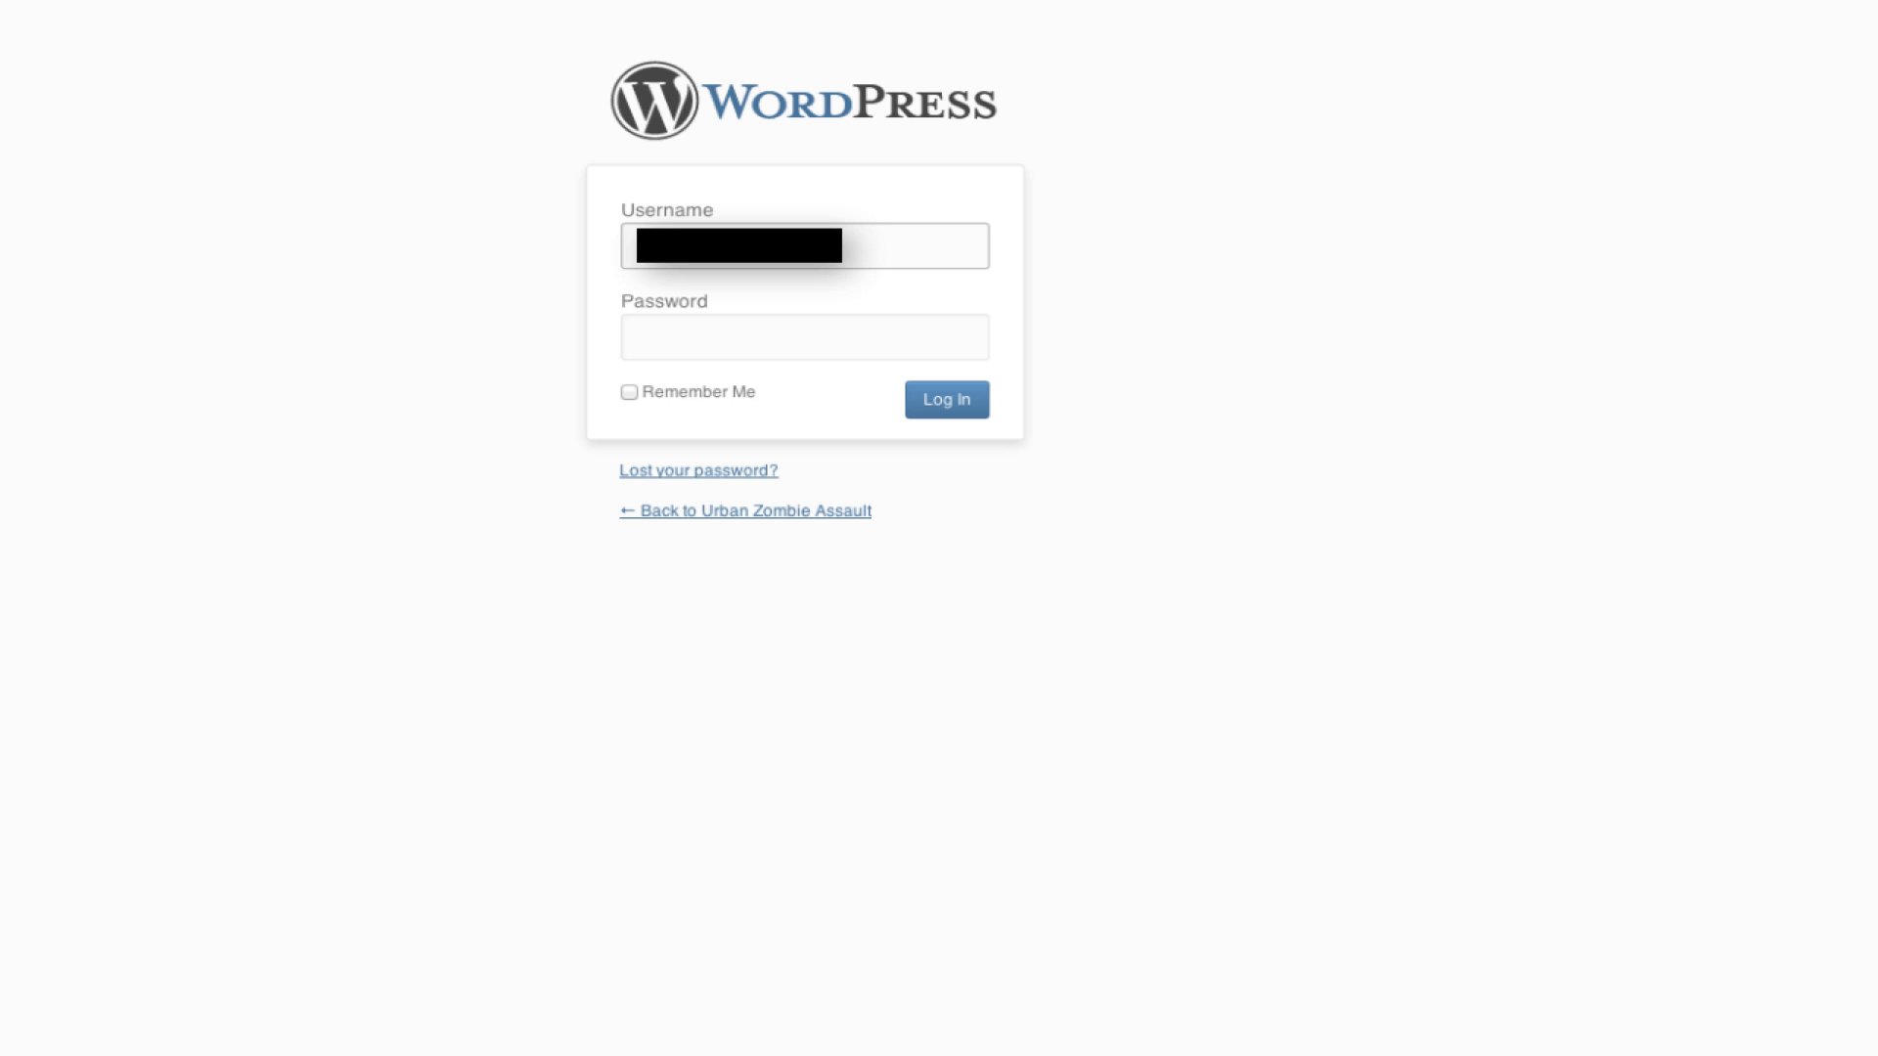
Step: Log in to the WordPress admin with the account username and password
text(j)
click(804, 337)
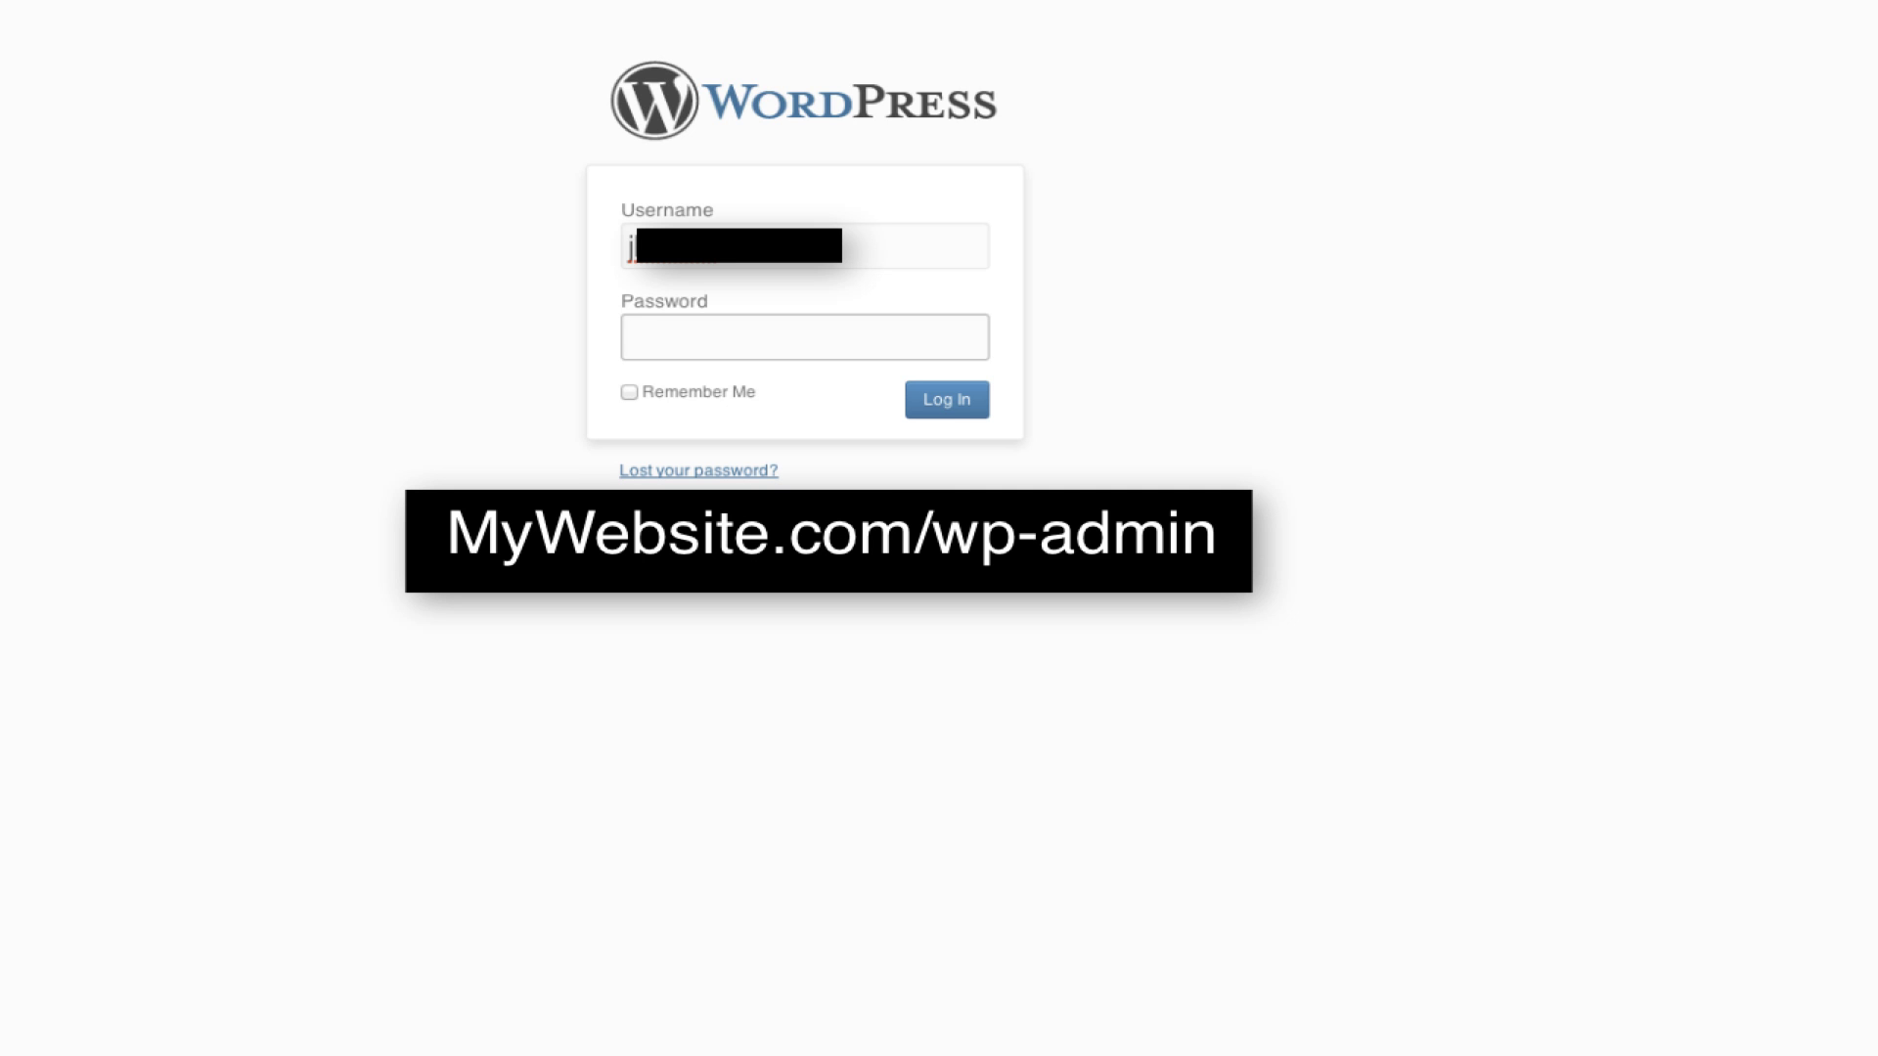
text(••)
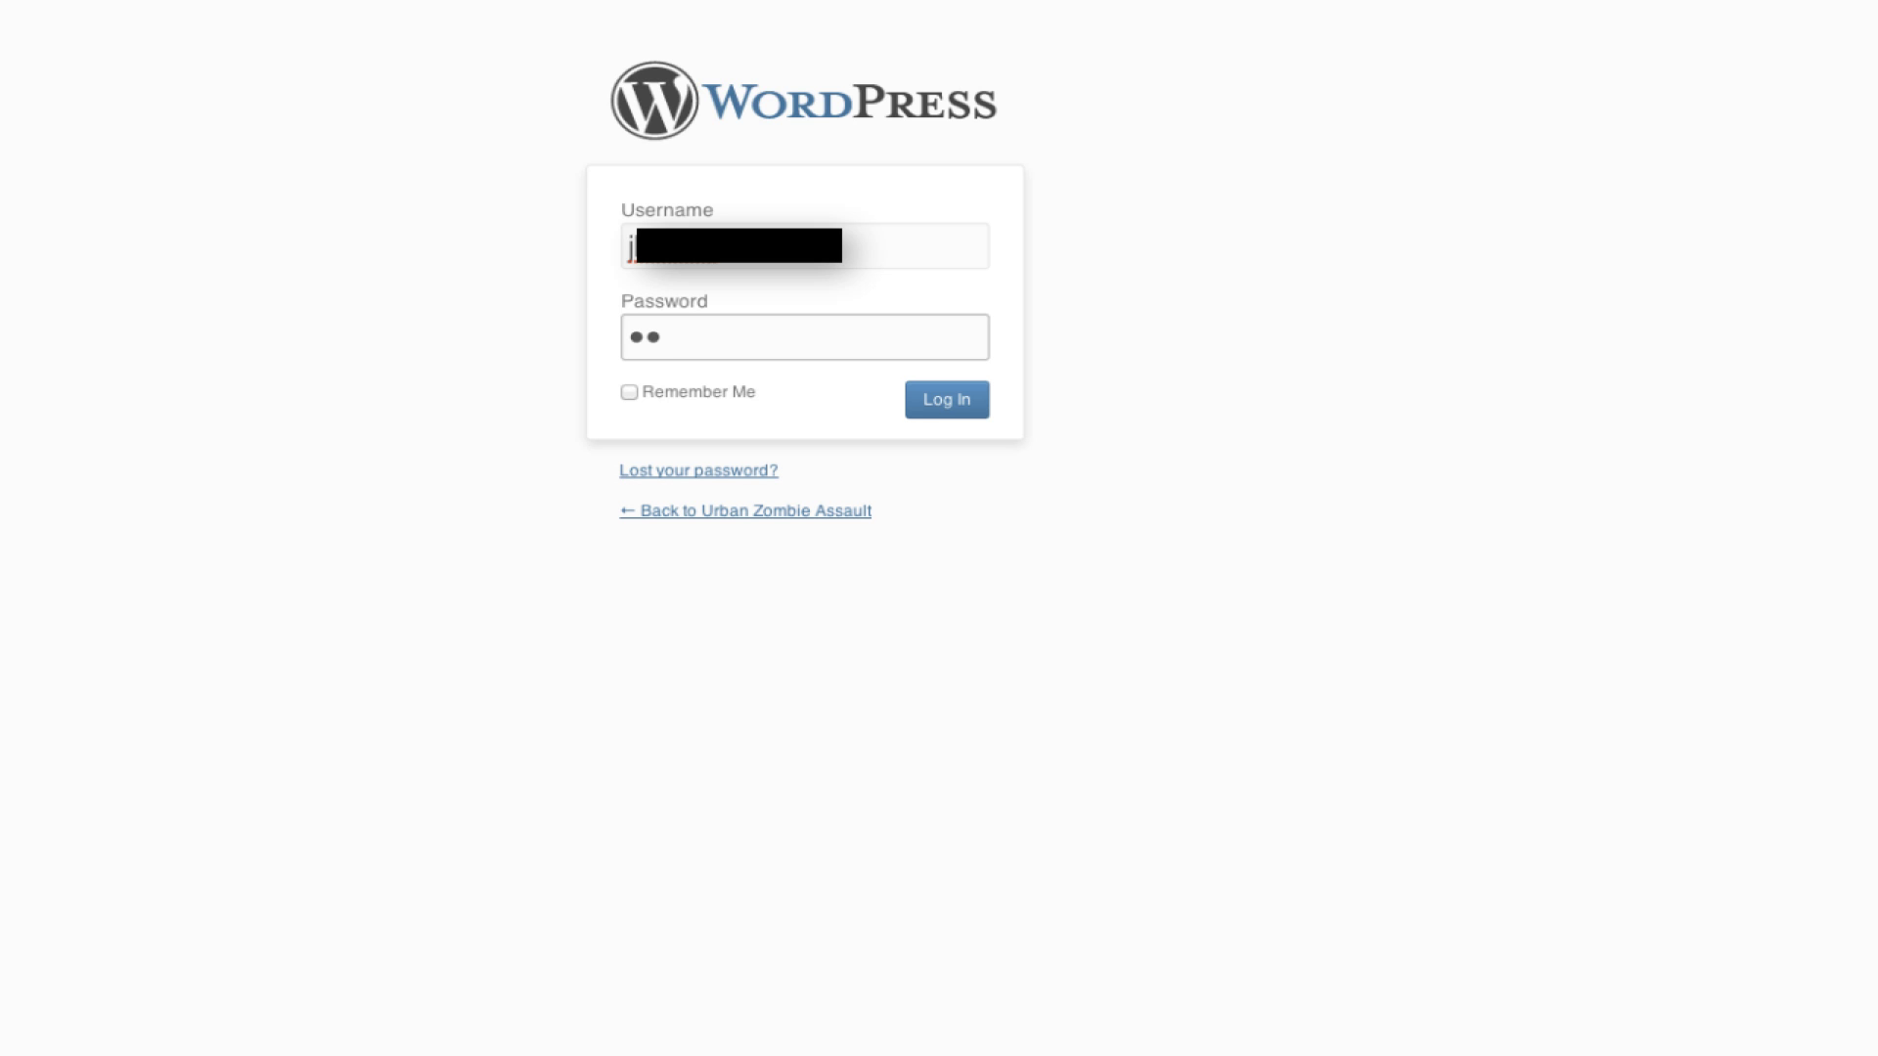
text(••••••••)
key(Return)
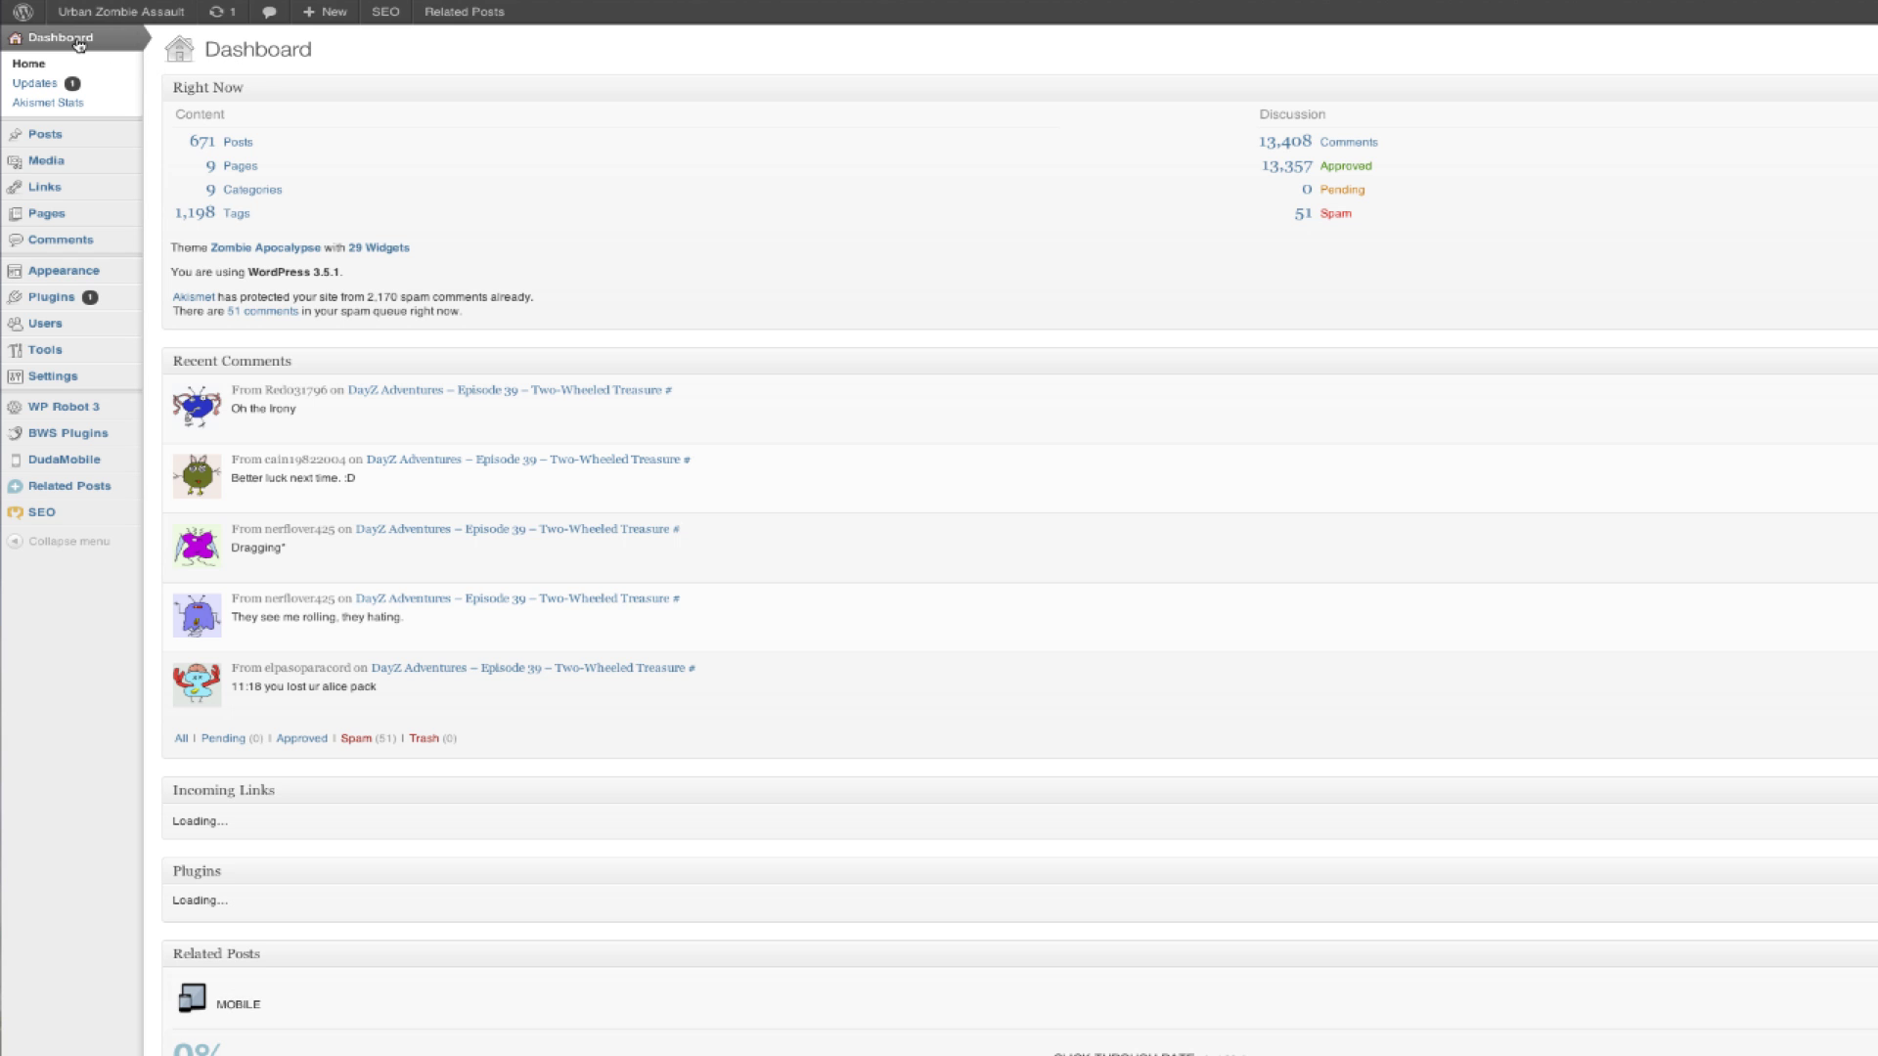
Step: Paste the copied AdSense code into Affiliate Banner Code 1 on the Website Configuration page
click(133, 51)
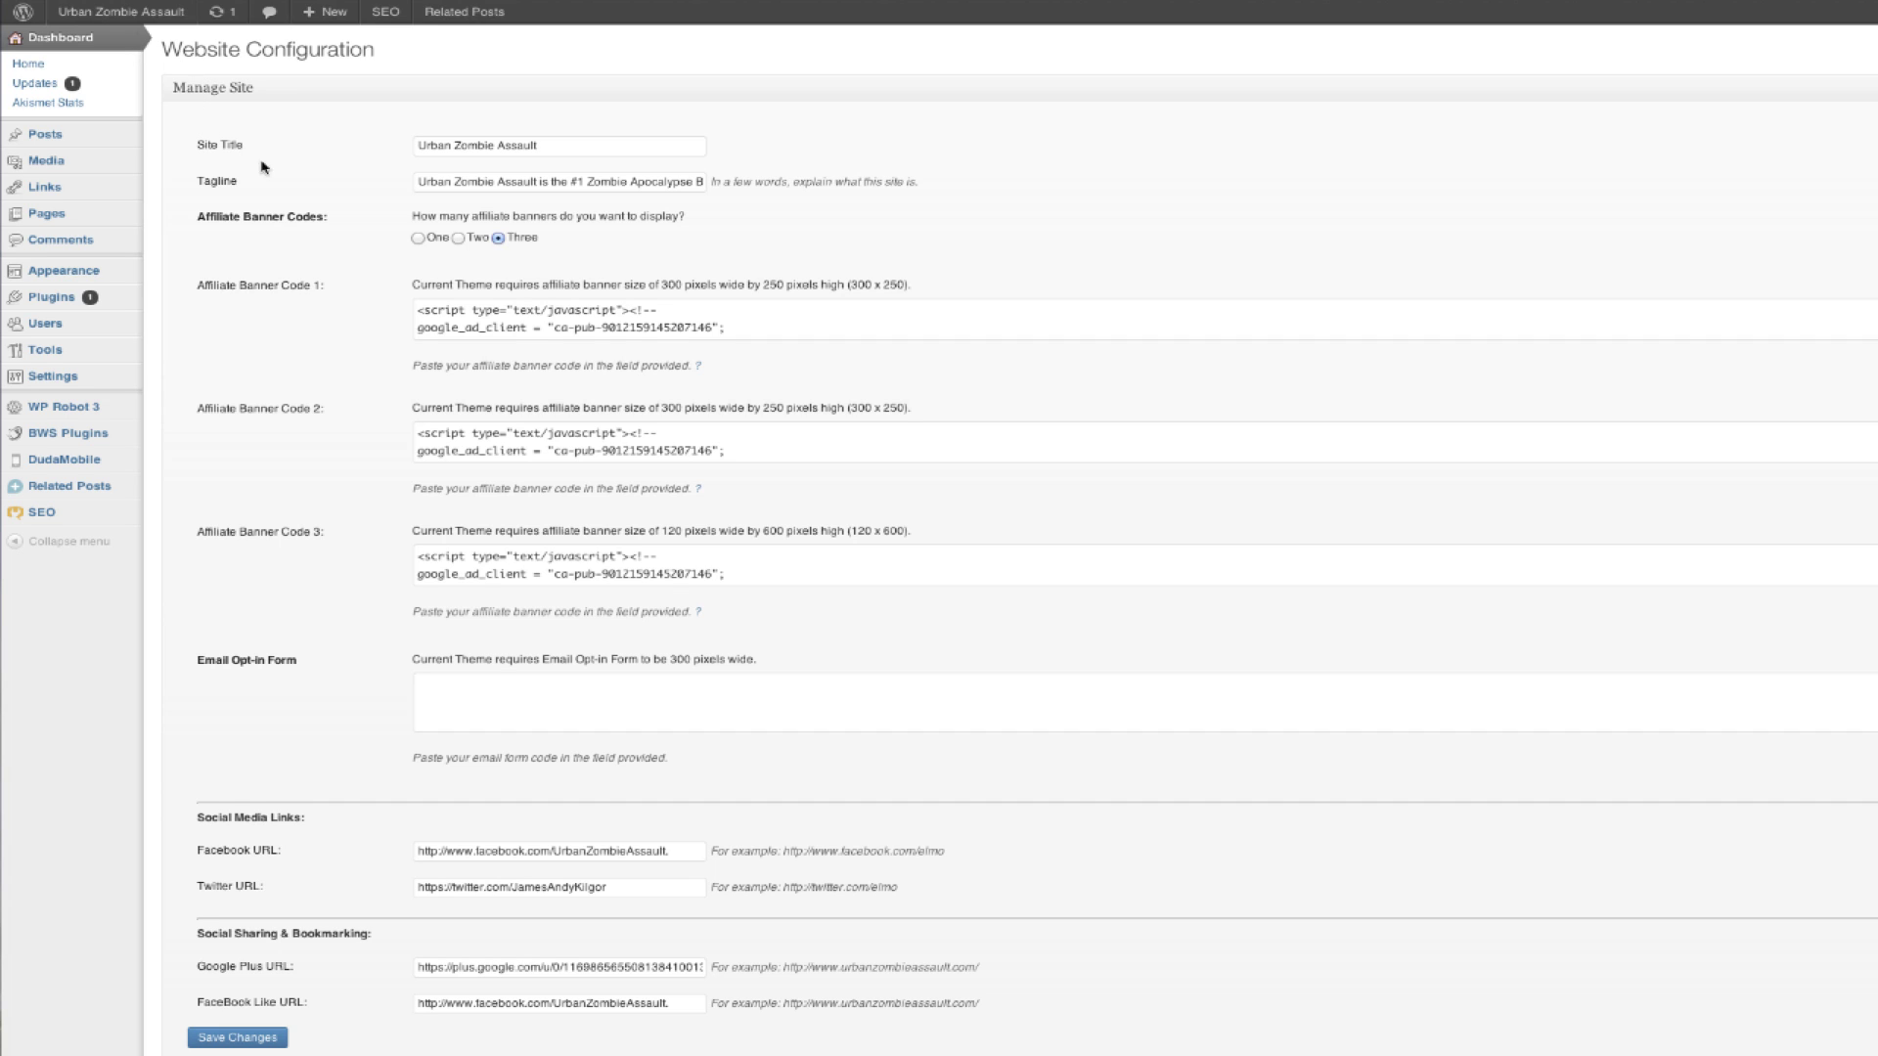
right_click(731, 330)
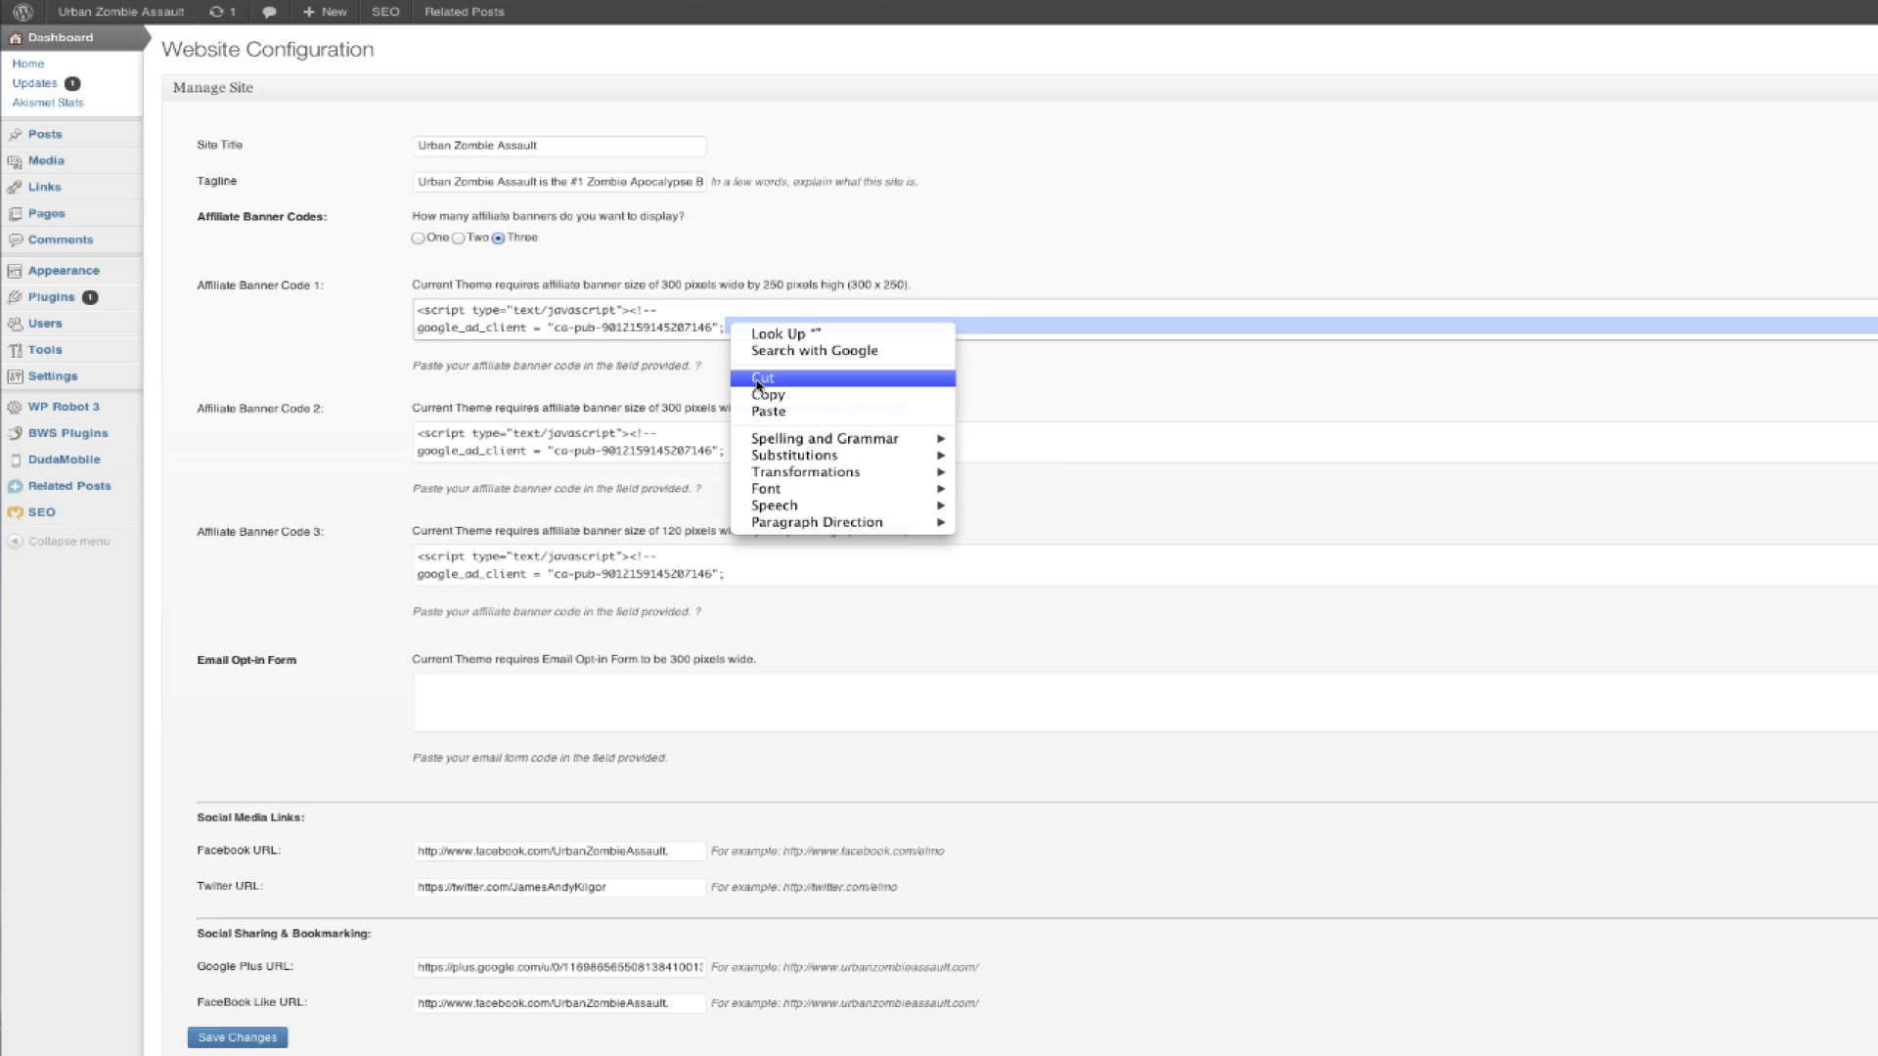
click(766, 411)
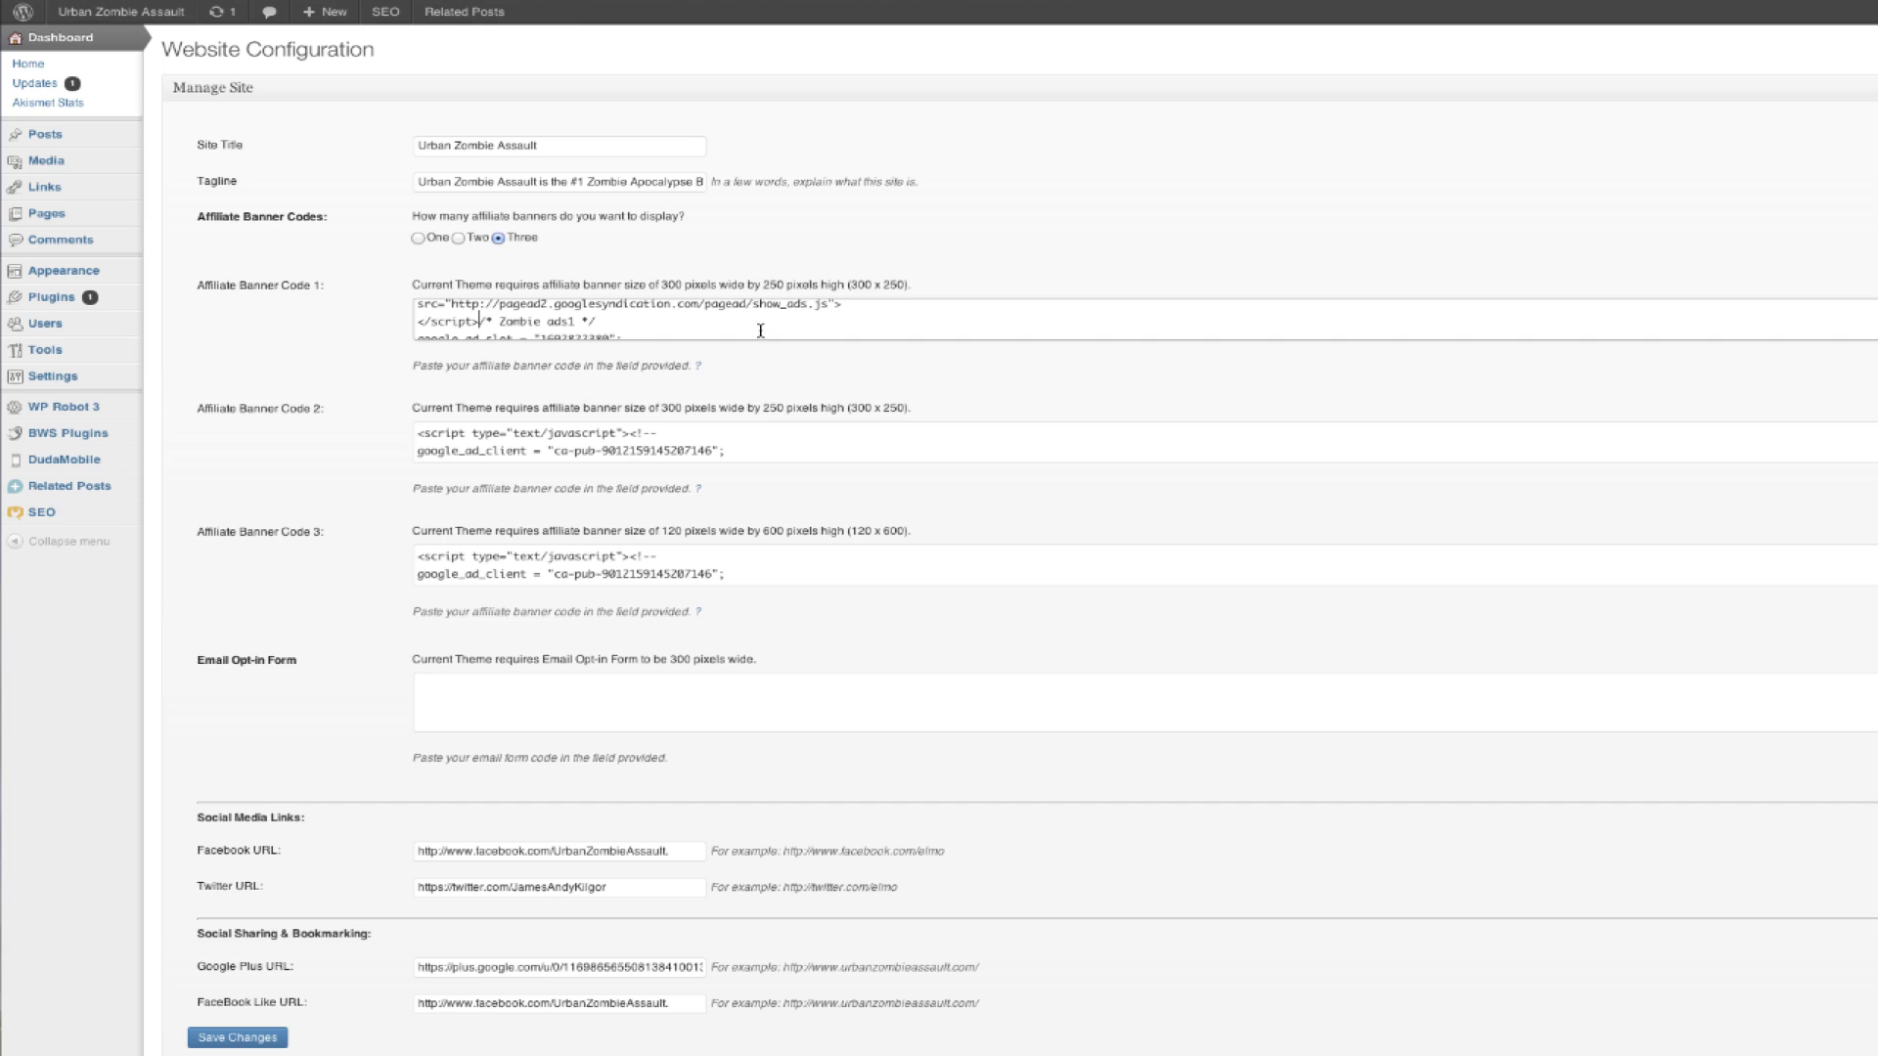
scroll(759, 327, up, 3)
scroll(759, 326, down, 1)
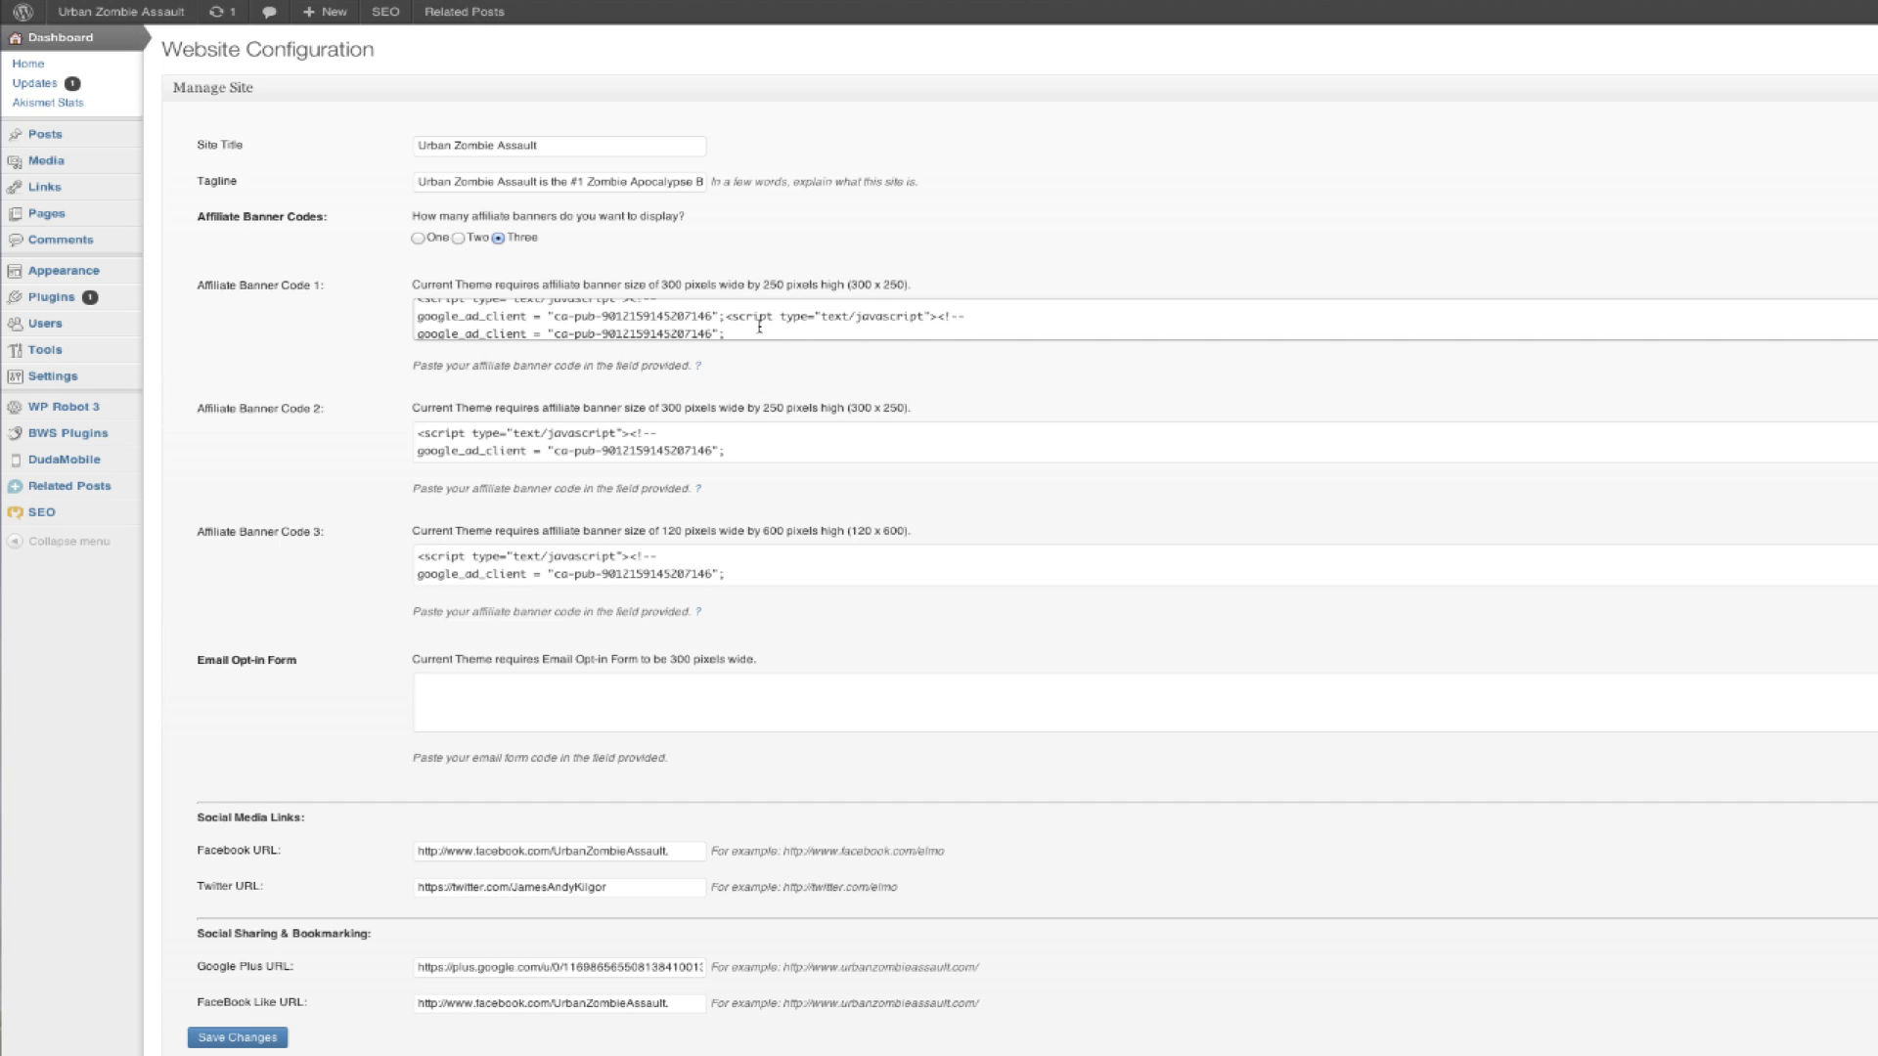
scroll(759, 327, down, 3)
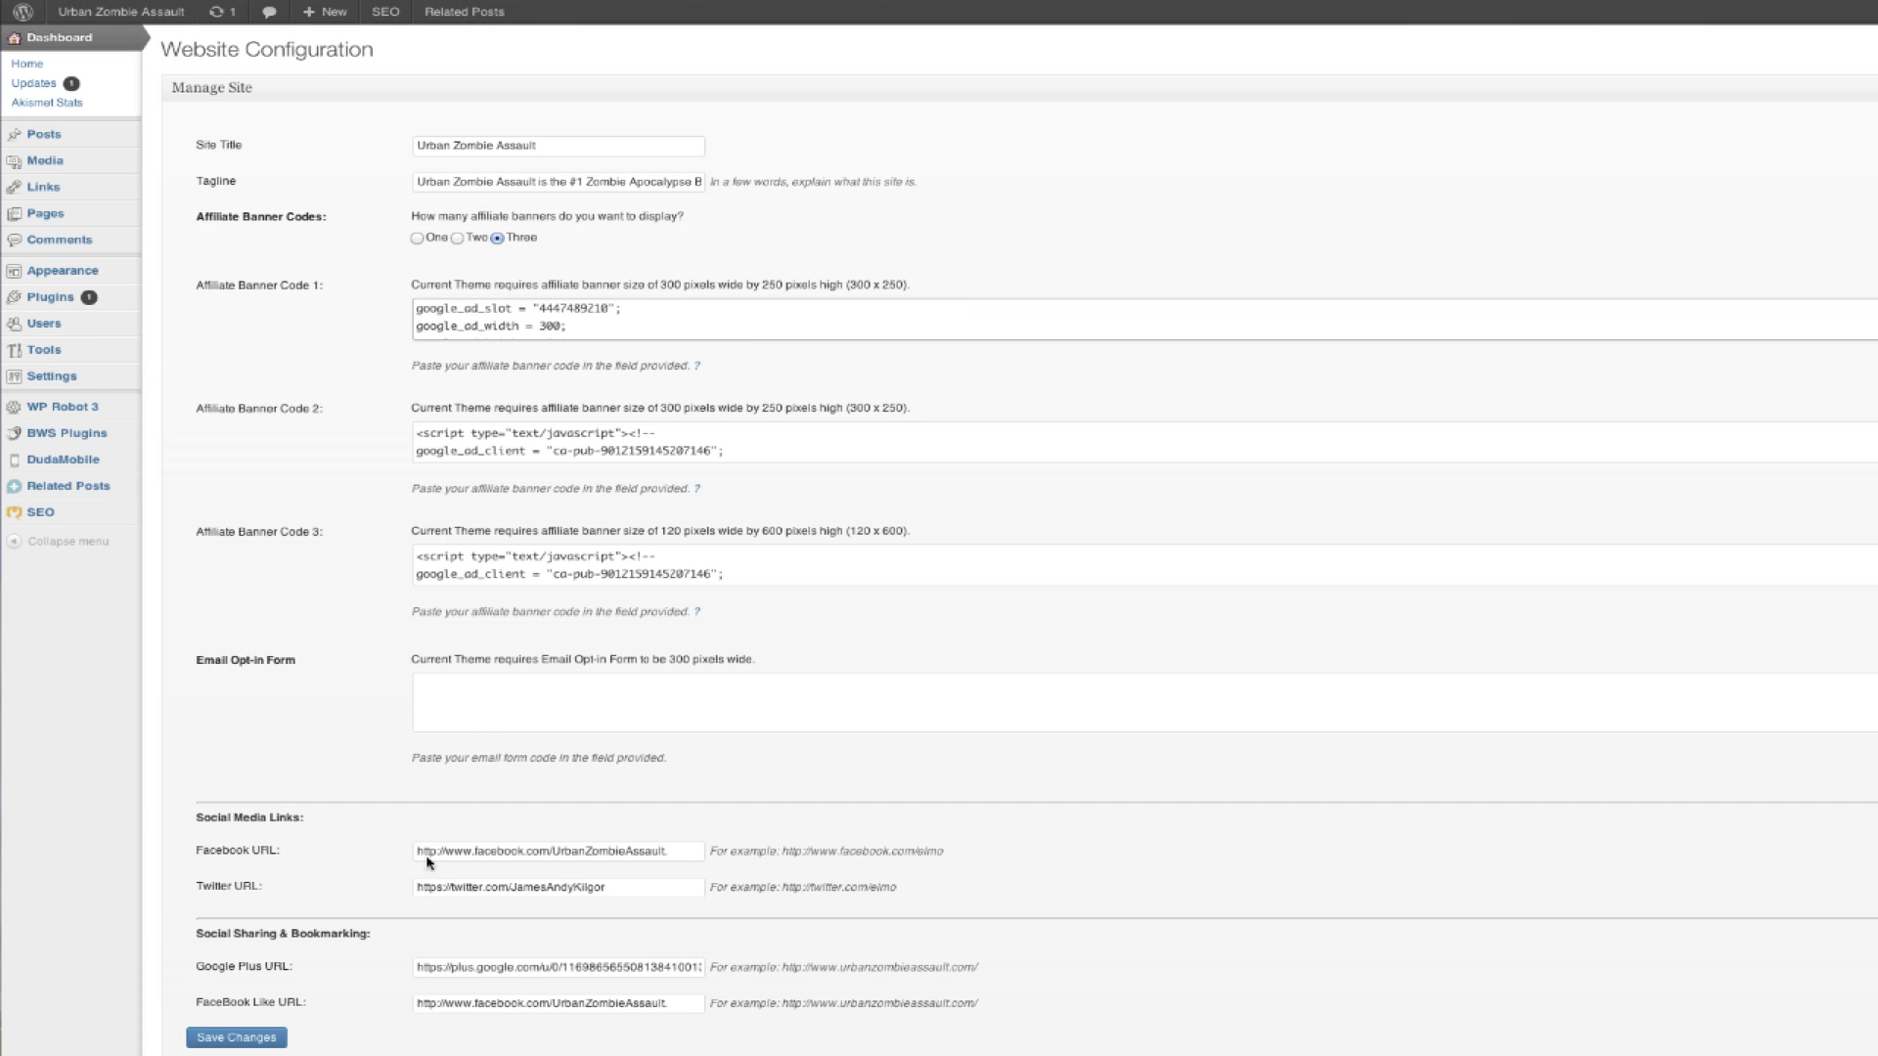